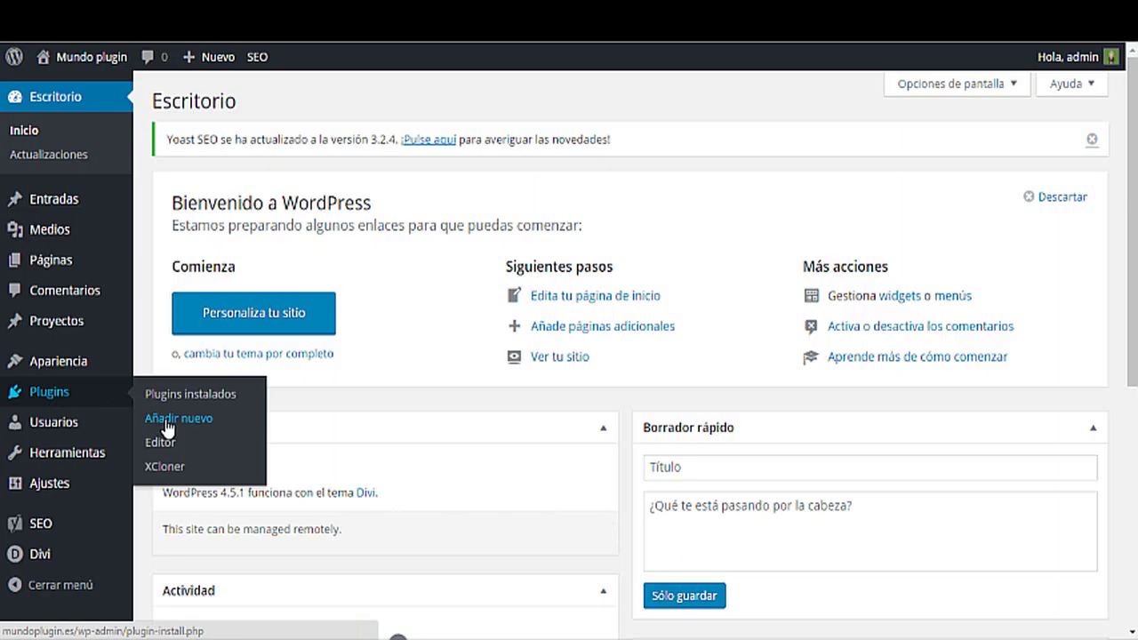
Install the Jetpack por WordPress.com plugin from the featured plugins and activate it
{"action": "left_click", "coordinate": [167, 428]}
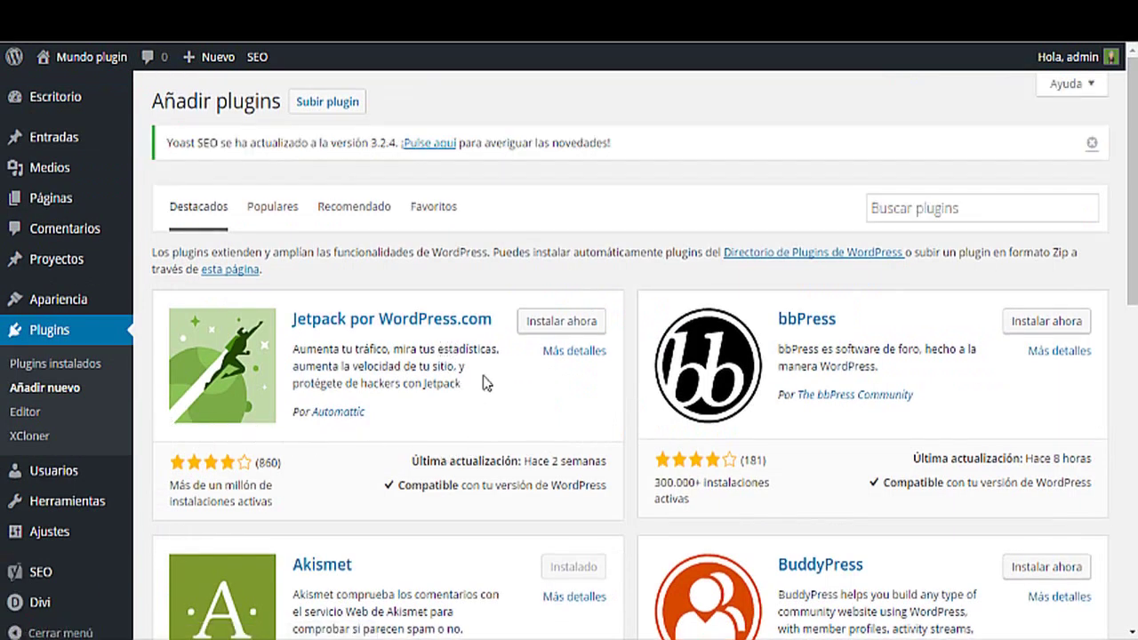
{"action": "left_click", "coordinate": [559, 325]}
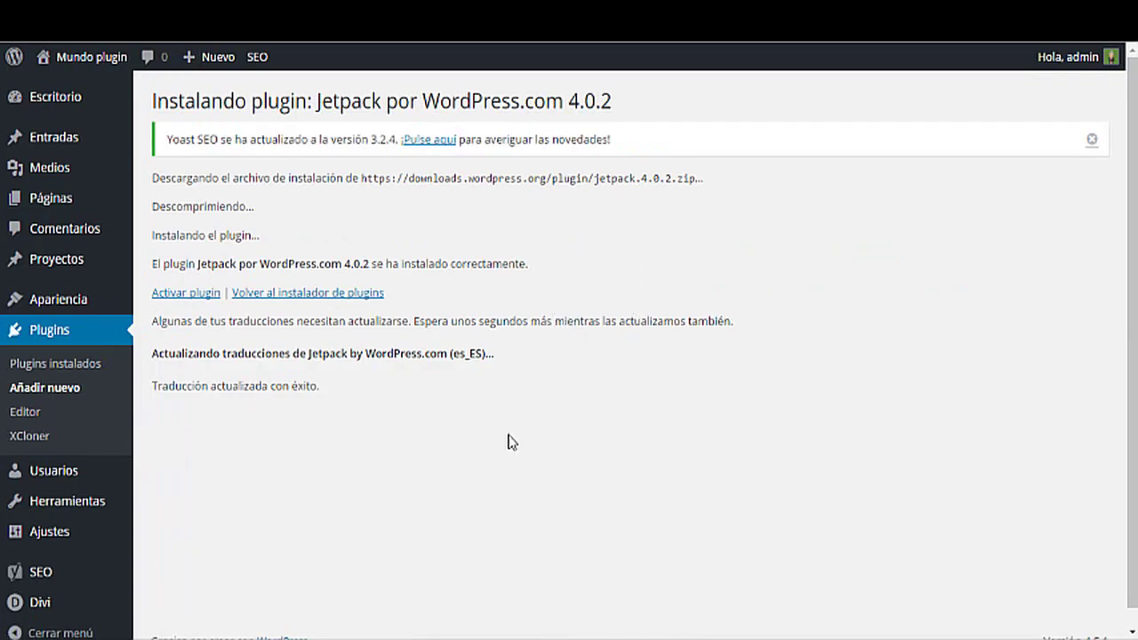
{"action": "left_click", "coordinate": [190, 300]}
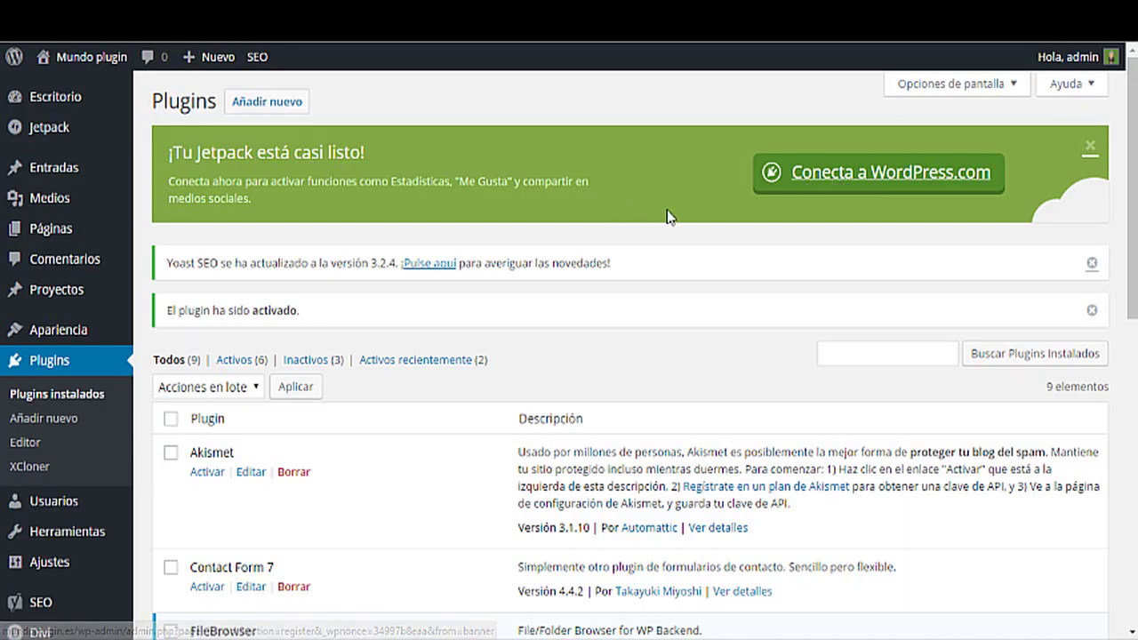
Connect Jetpack to WordPress.com by approving its access request, and activate the recommended features with Dar impulso
{"action": "left_click", "coordinate": [830, 181]}
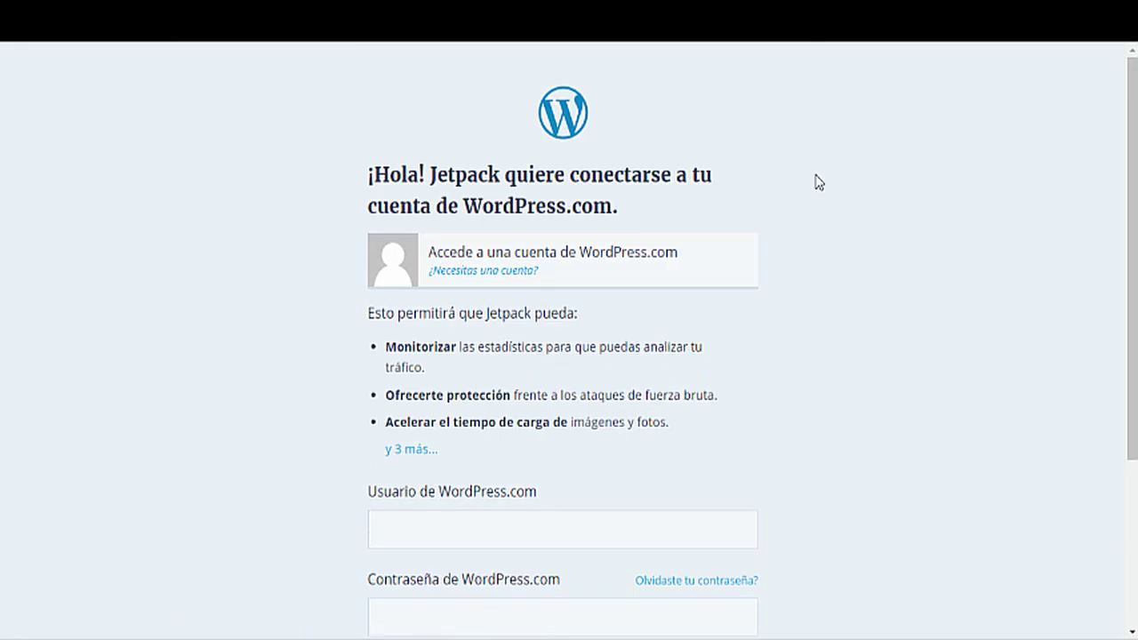
{"action": "scroll", "coordinate": [550, 323], "scroll_direction": "down", "scroll_amount": 2}
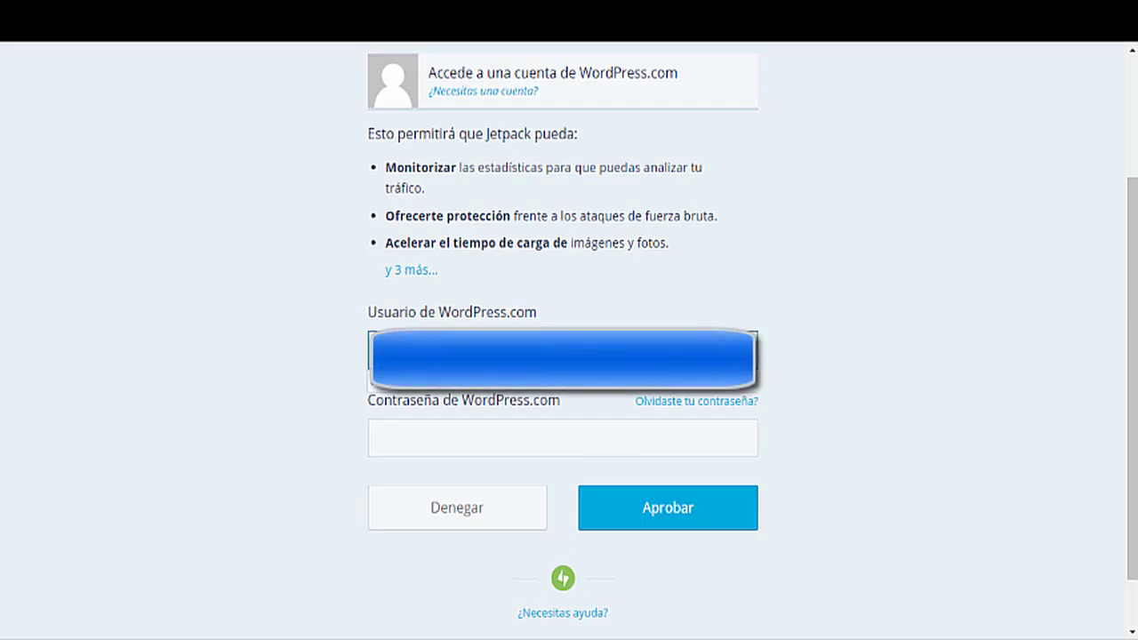
{"action": "left_click", "coordinate": [677, 508]}
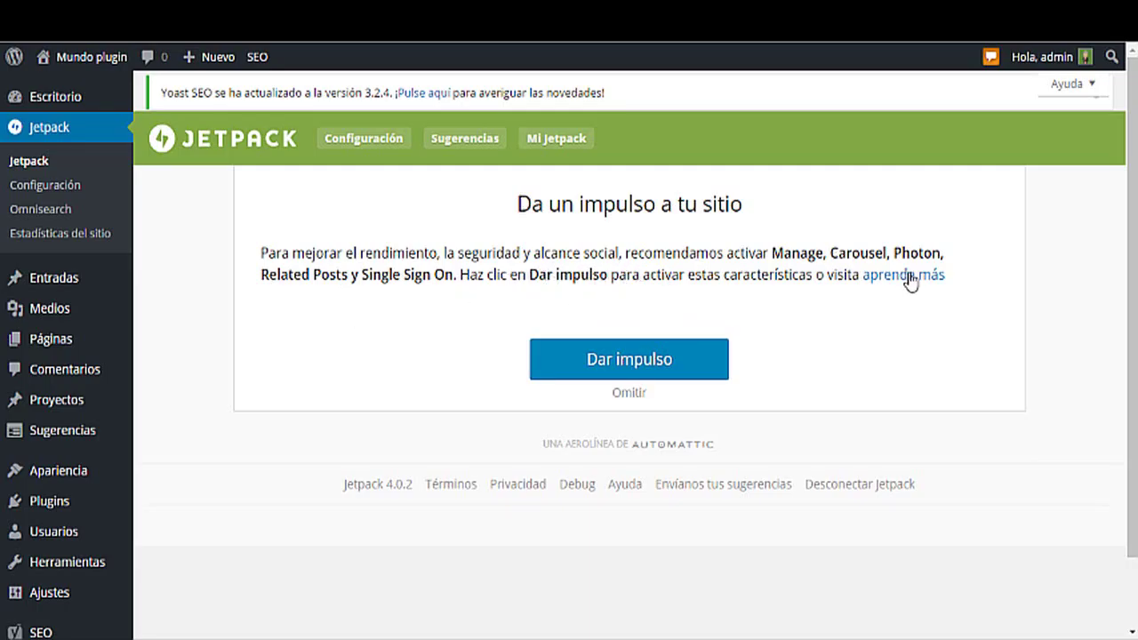
{"action": "left_click", "coordinate": [664, 363]}
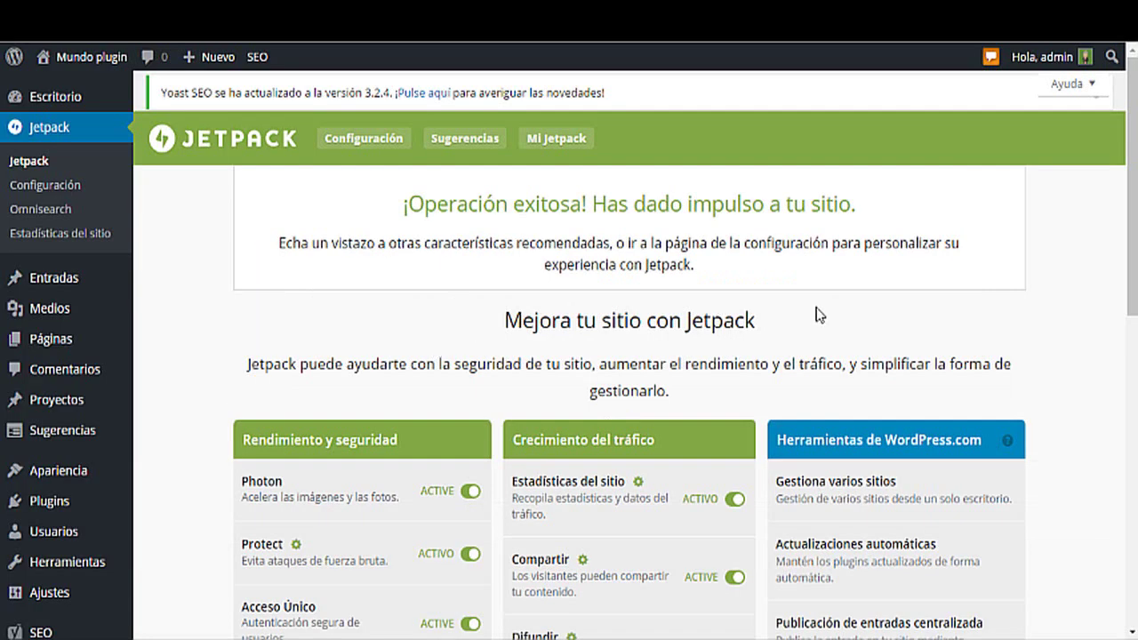
Review Jetpack's performance, traffic and WordPress.com feature lists, and check the site notifications
{"action": "scroll", "coordinate": [860, 311], "scroll_direction": "down", "scroll_amount": 1}
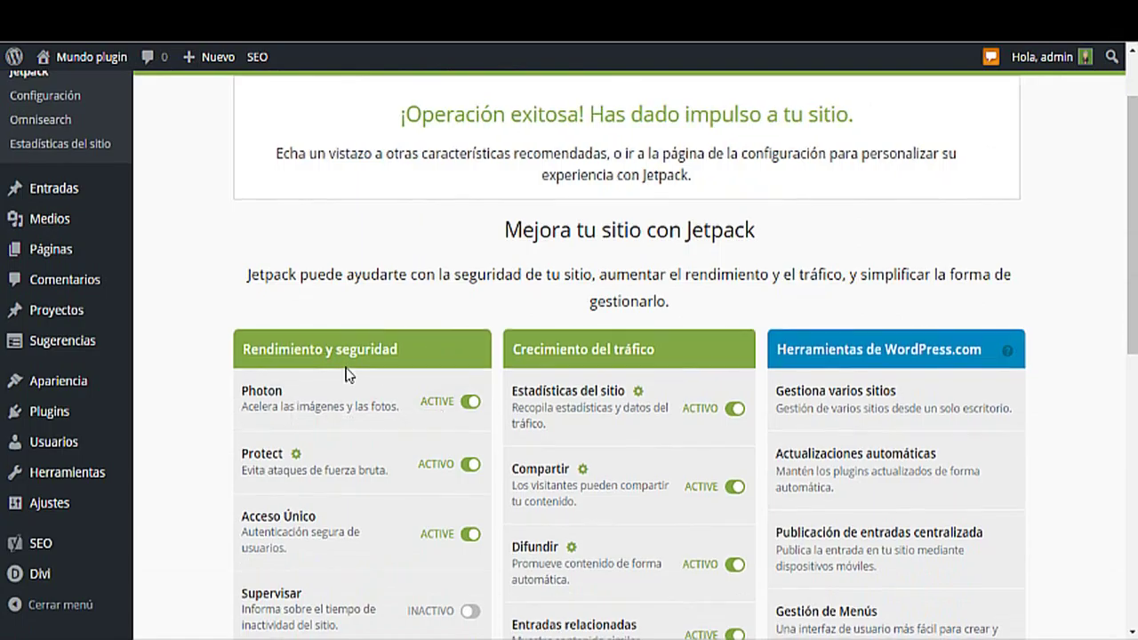
{"action": "scroll", "coordinate": [356, 366], "scroll_direction": "down", "scroll_amount": 1}
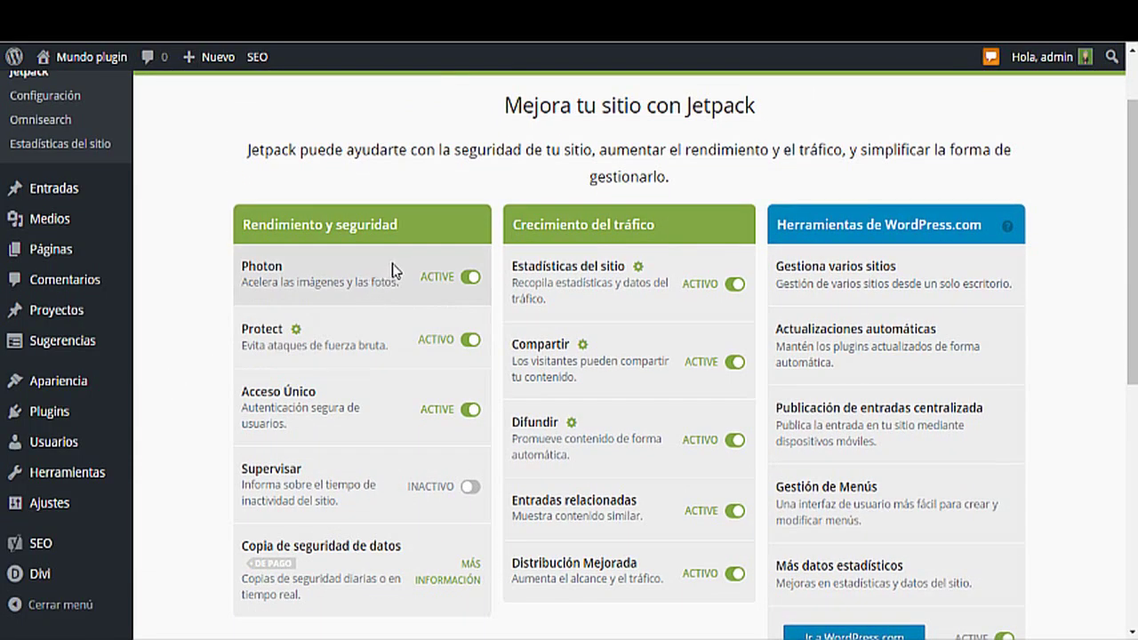
{"action": "left_click", "coordinate": [992, 57]}
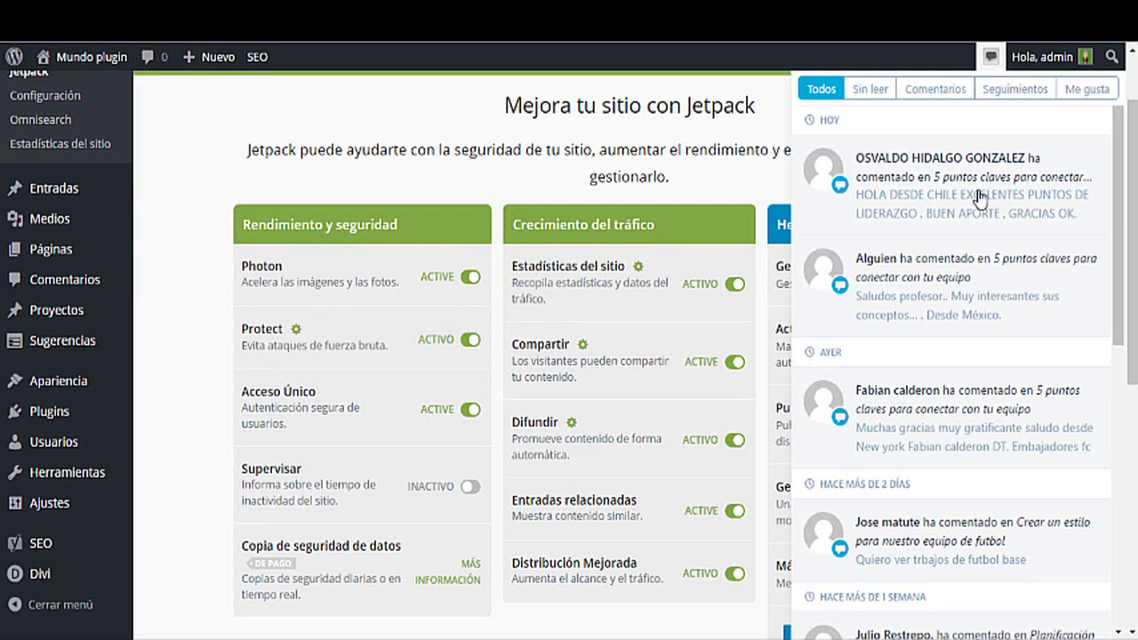
{"action": "left_click", "coordinate": [427, 129]}
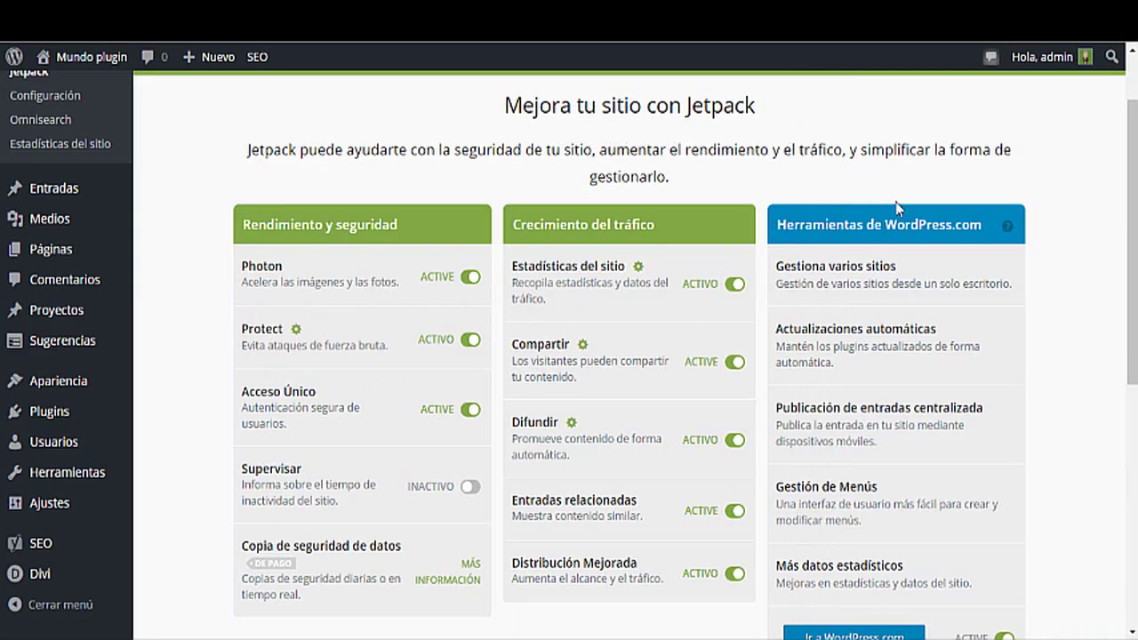
{"action": "scroll", "coordinate": [1071, 236], "scroll_direction": "down", "scroll_amount": 2}
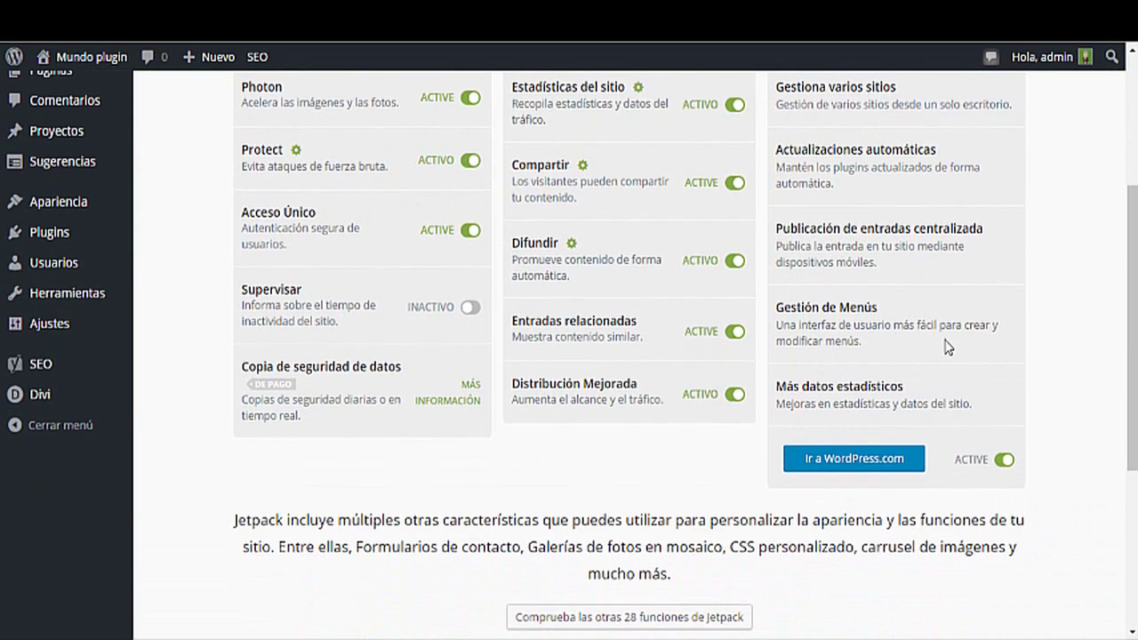
{"action": "scroll", "coordinate": [1111, 241], "scroll_direction": "up", "scroll_amount": 1}
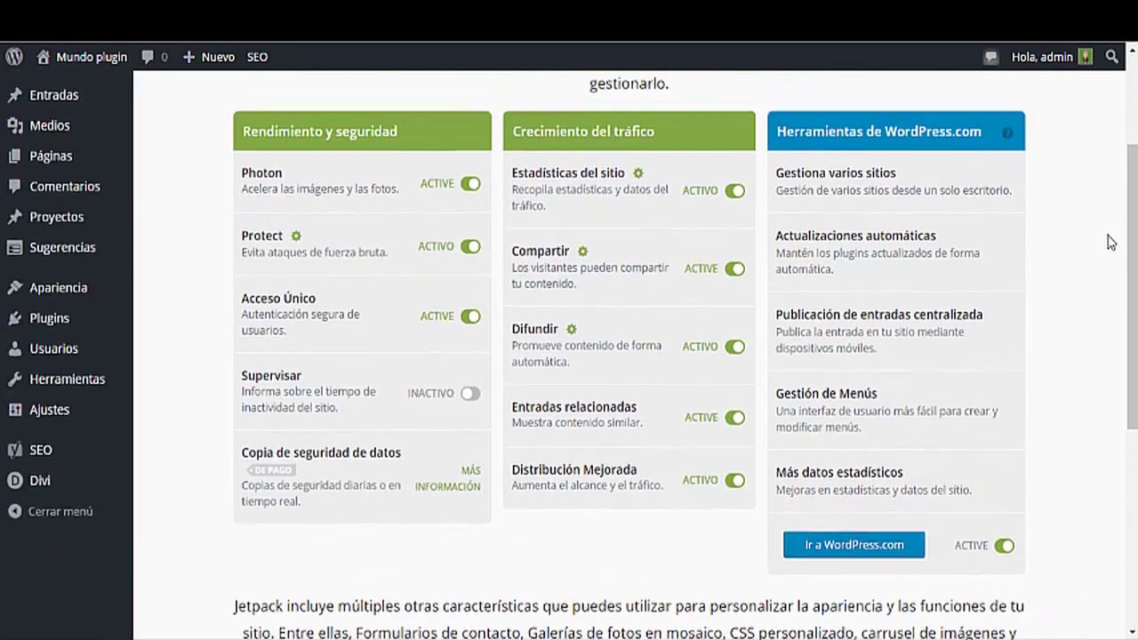
{"action": "scroll", "coordinate": [1110, 242], "scroll_direction": "up", "scroll_amount": 2}
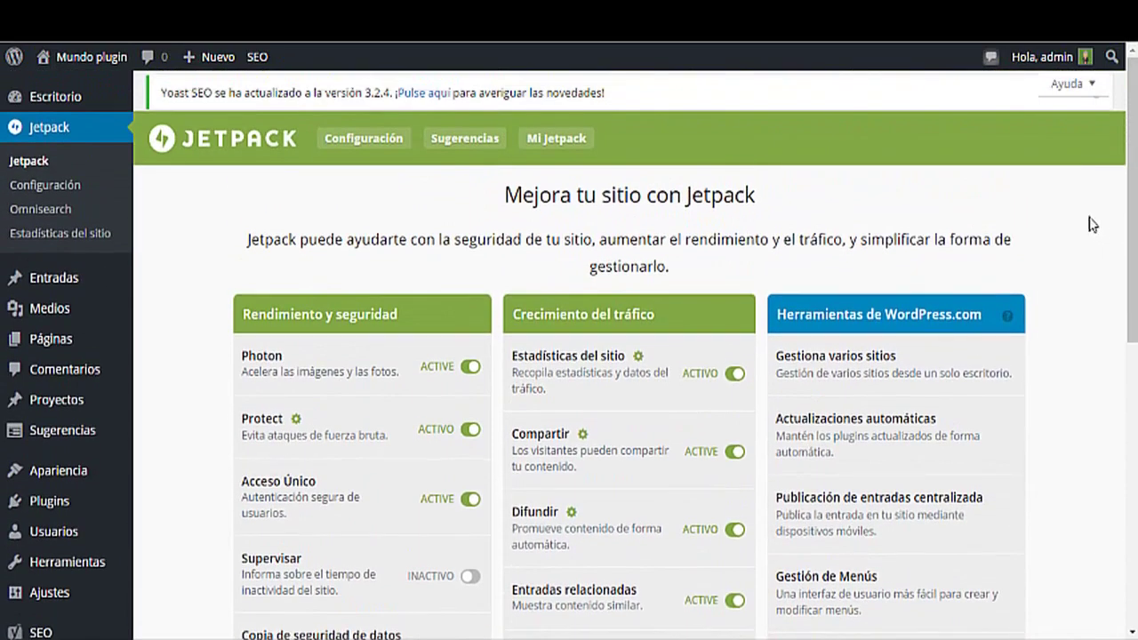
{"action": "scroll", "coordinate": [718, 234], "scroll_direction": "down", "scroll_amount": 5}
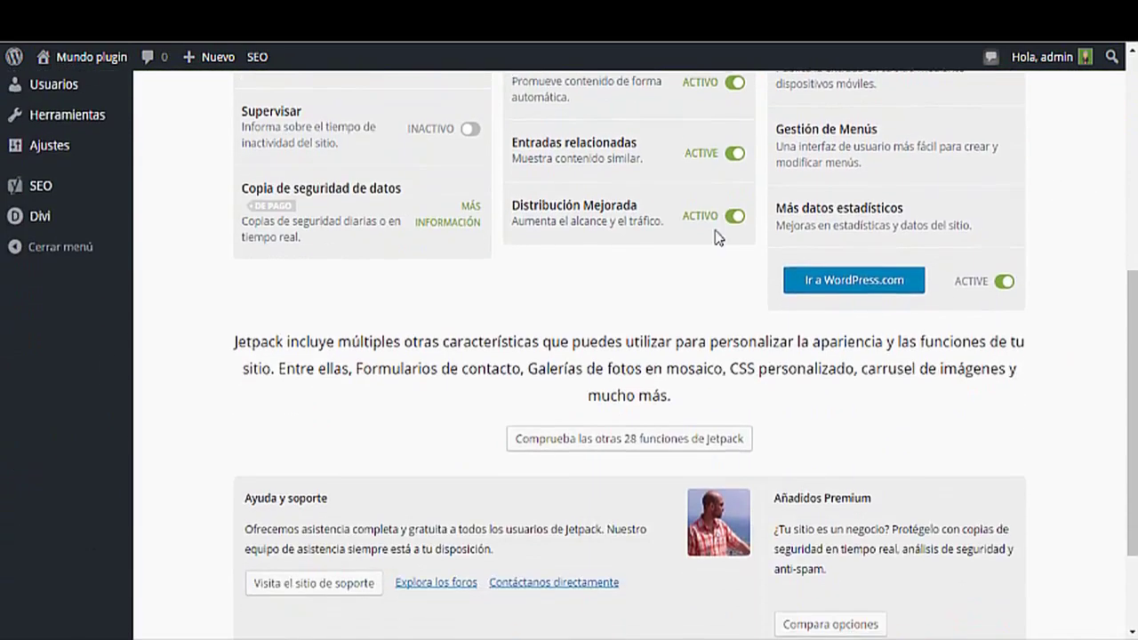
Open the list of the other Jetpack functions and activate the Comentarios module
{"action": "left_click", "coordinate": [642, 441]}
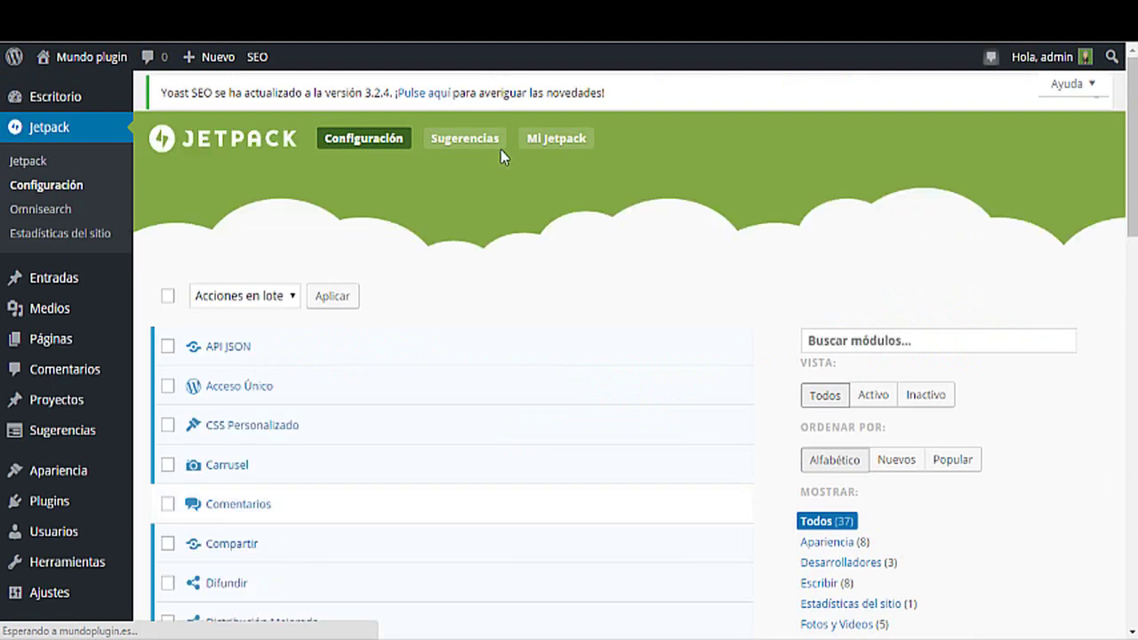
{"action": "scroll", "coordinate": [678, 195], "scroll_direction": "down", "scroll_amount": 1}
{"action": "scroll", "coordinate": [678, 196], "scroll_direction": "down", "scroll_amount": 1}
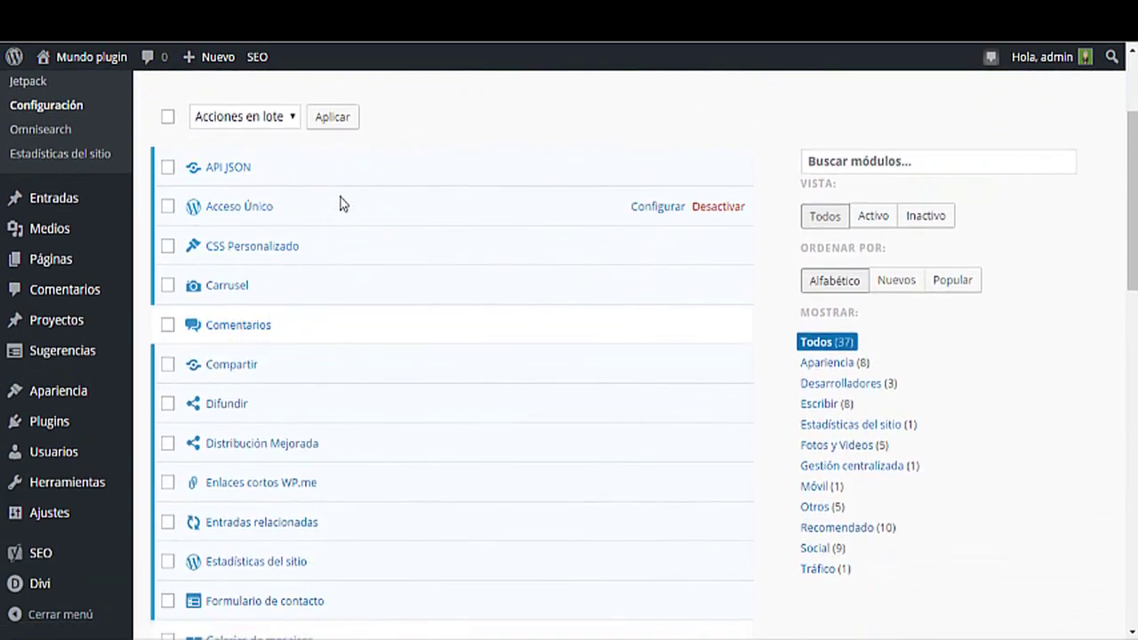
{"action": "left_click", "coordinate": [727, 325]}
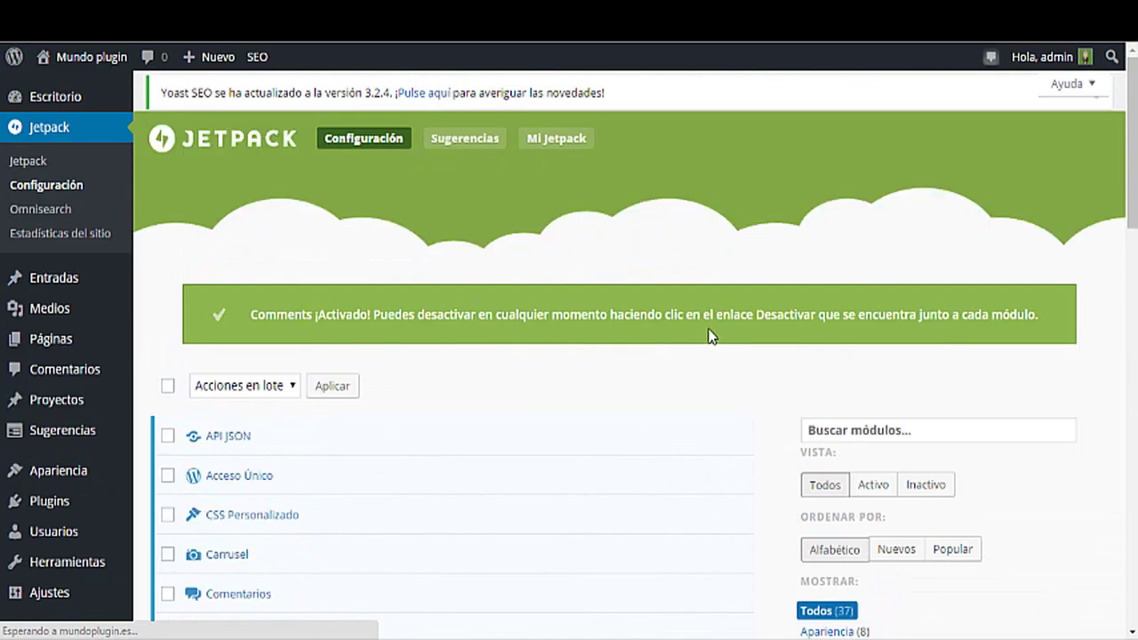
Look through the rest of the Jetpack module list to see which modules are active
{"action": "scroll", "coordinate": [706, 330], "scroll_direction": "down", "scroll_amount": 3}
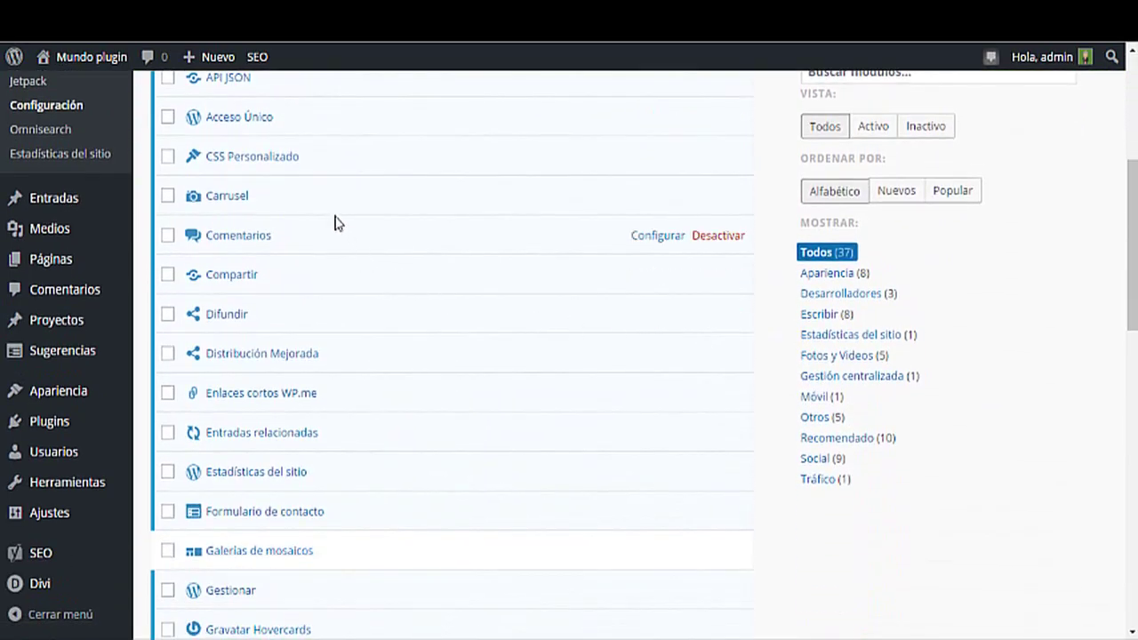
{"action": "scroll", "coordinate": [374, 258], "scroll_direction": "down", "scroll_amount": 3}
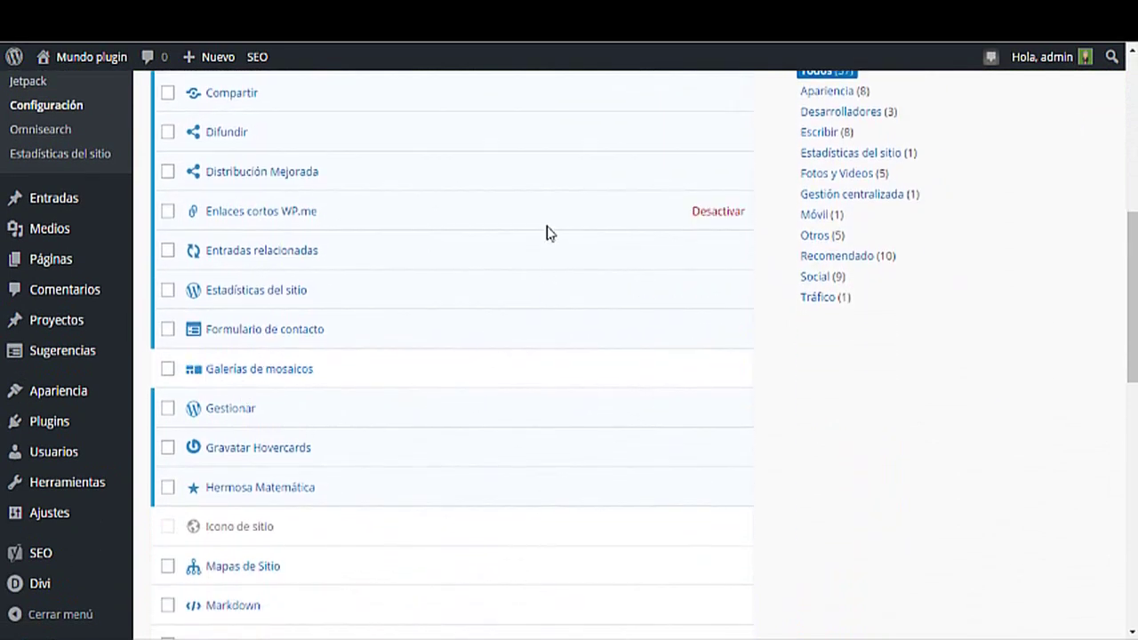
{"action": "scroll", "coordinate": [546, 231], "scroll_direction": "down", "scroll_amount": 2}
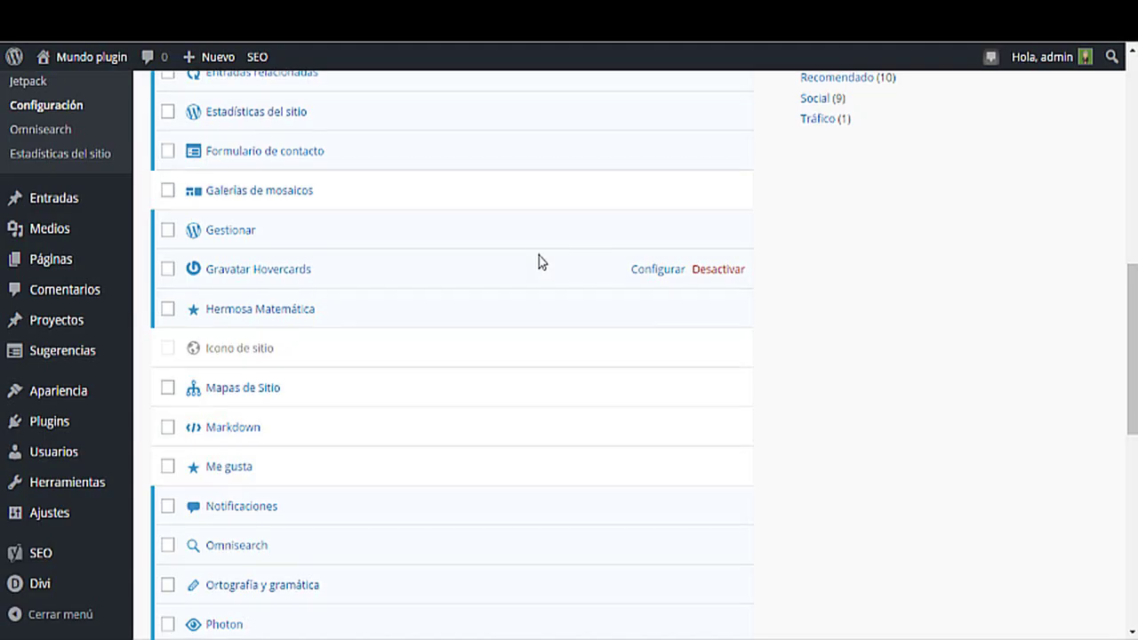
{"action": "scroll", "coordinate": [538, 261], "scroll_direction": "down", "scroll_amount": 2}
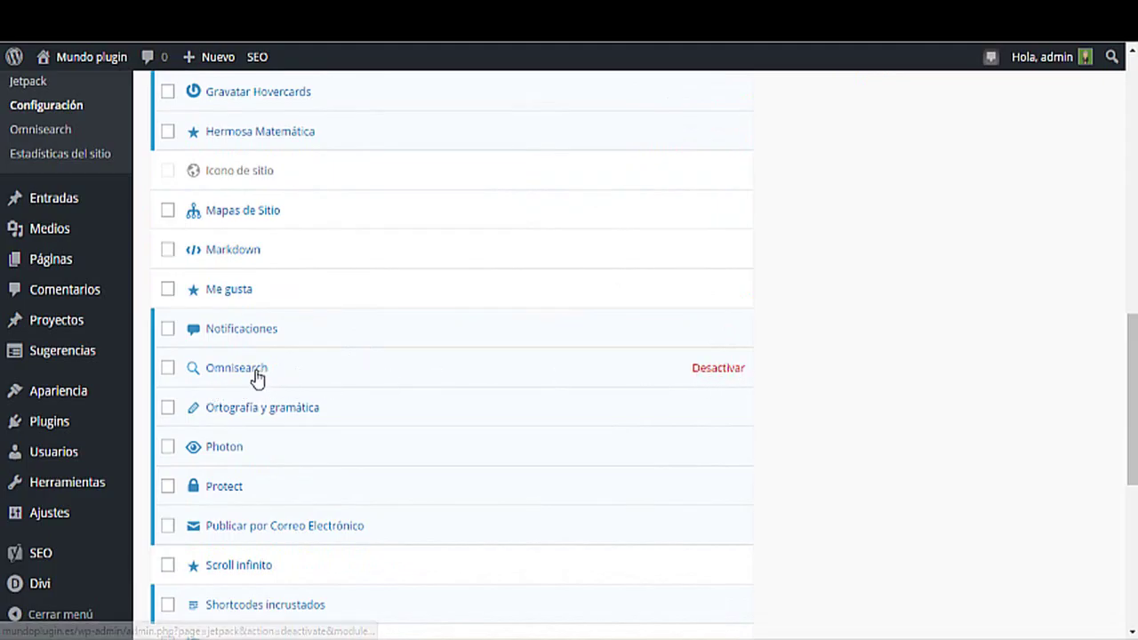
View the public home page of the site and look over its content from header to footer
{"action": "left_click", "coordinate": [101, 61]}
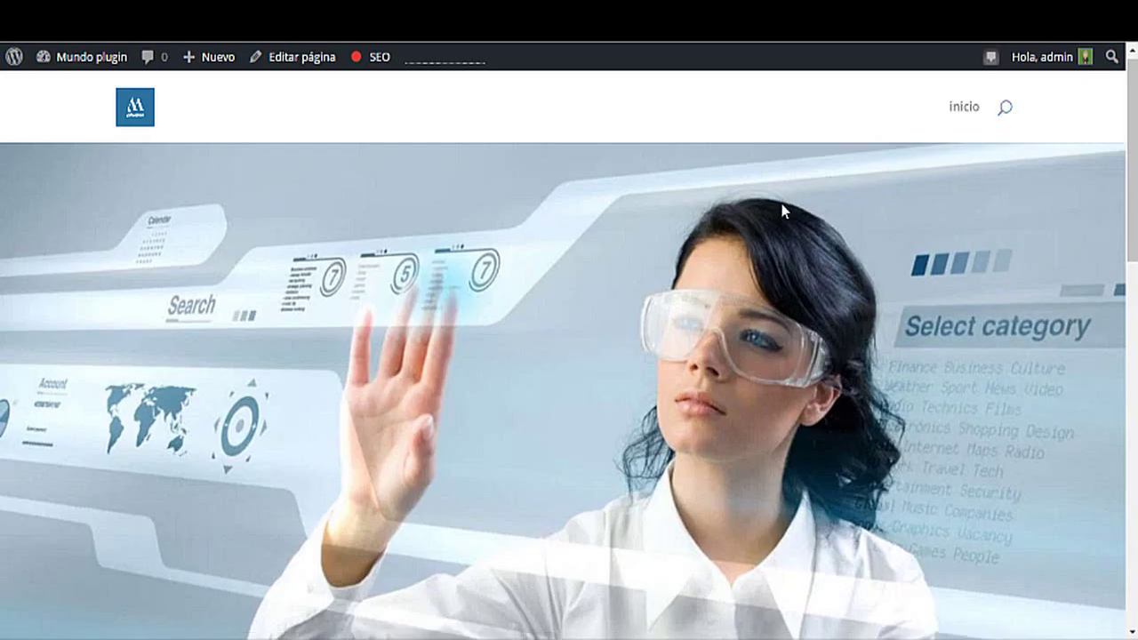
{"action": "scroll", "coordinate": [781, 210], "scroll_direction": "down", "scroll_amount": 2}
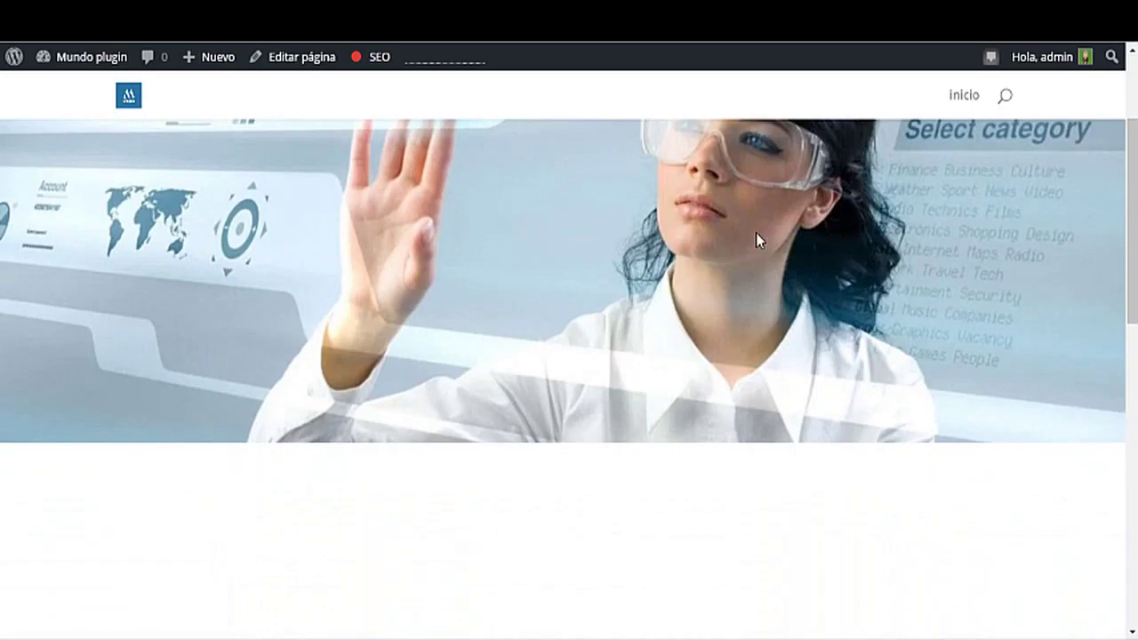
{"action": "scroll", "coordinate": [363, 358], "scroll_direction": "up", "scroll_amount": 2}
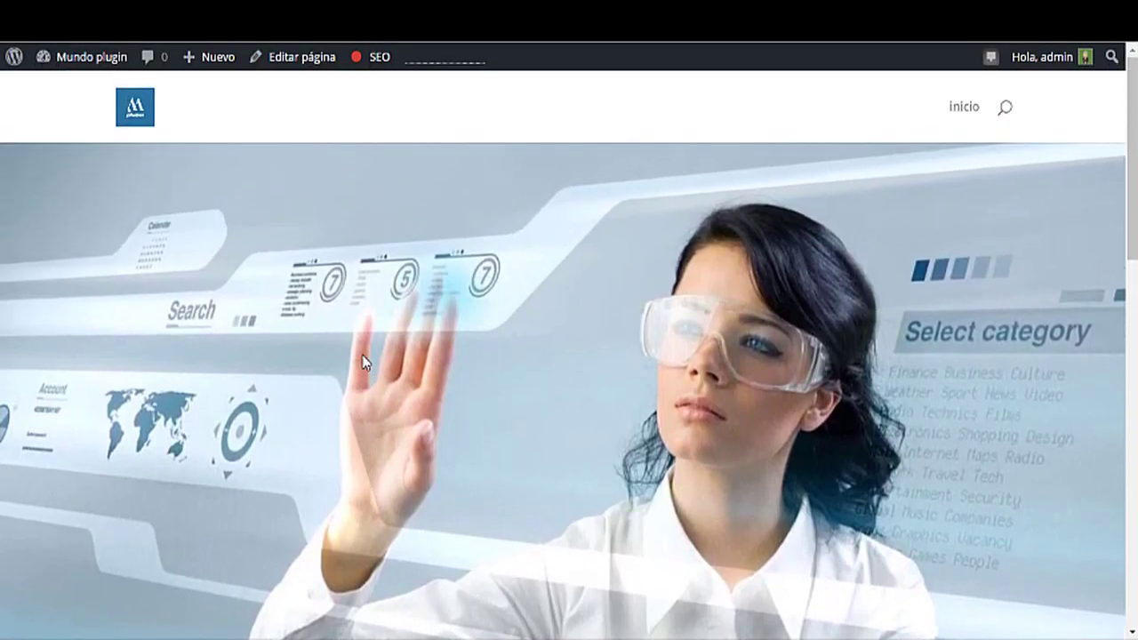
{"action": "scroll", "coordinate": [473, 211], "scroll_direction": "down", "scroll_amount": 5}
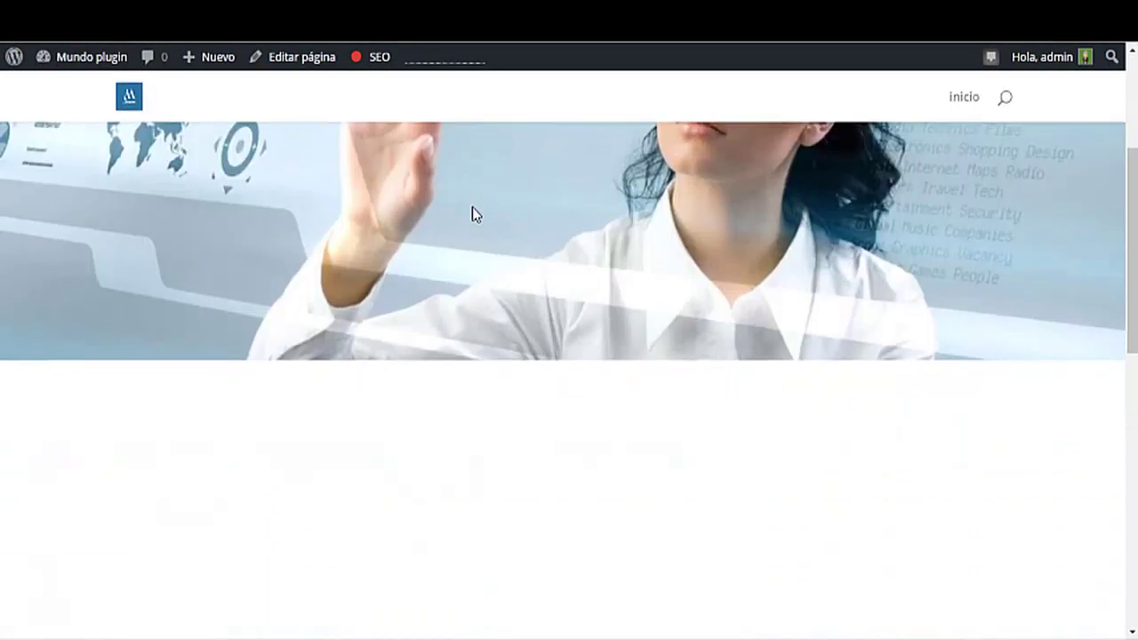
{"action": "scroll", "coordinate": [472, 221], "scroll_direction": "down", "scroll_amount": 2}
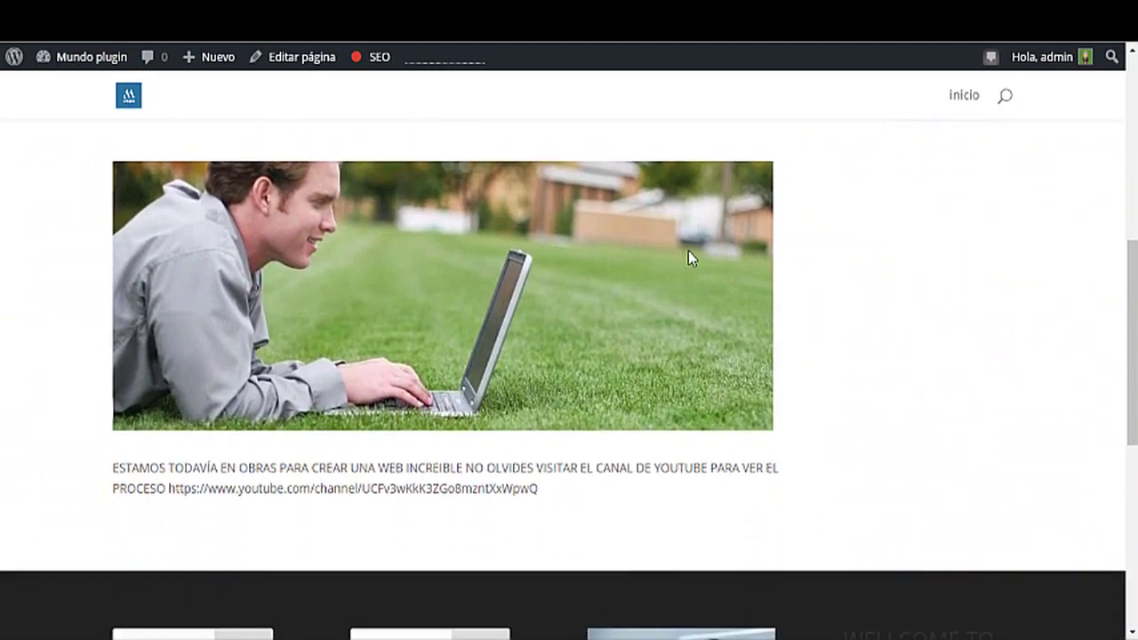
{"action": "scroll", "coordinate": [313, 268], "scroll_direction": "up", "scroll_amount": 5}
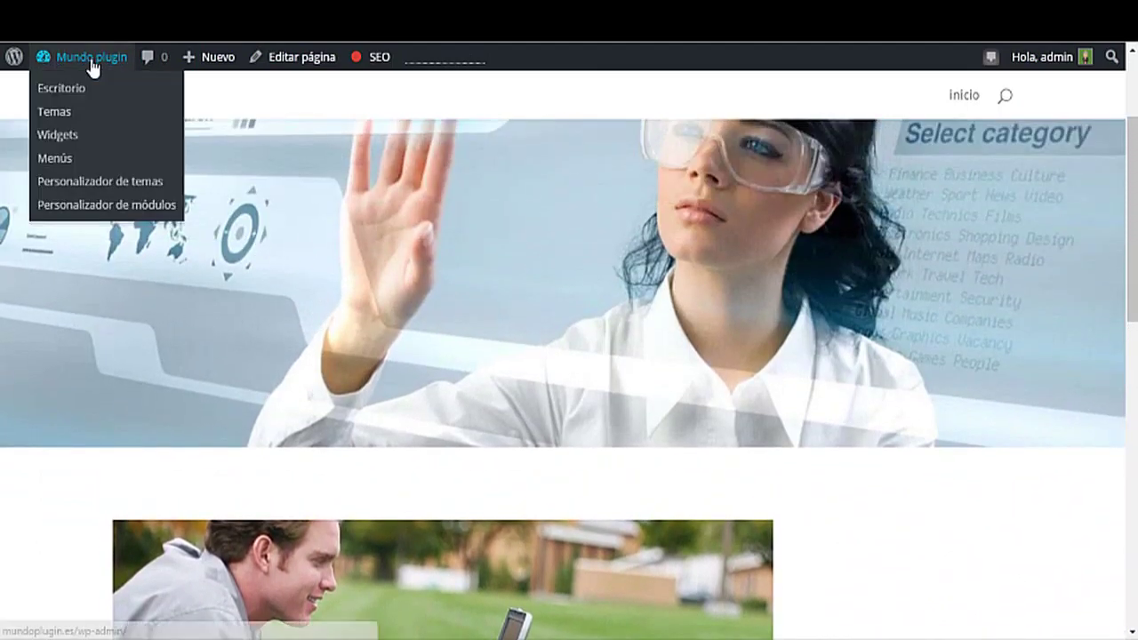
Return to the admin dashboard and deactivate the API JSON module in Jetpack's full module list
{"action": "left_click", "coordinate": [92, 60]}
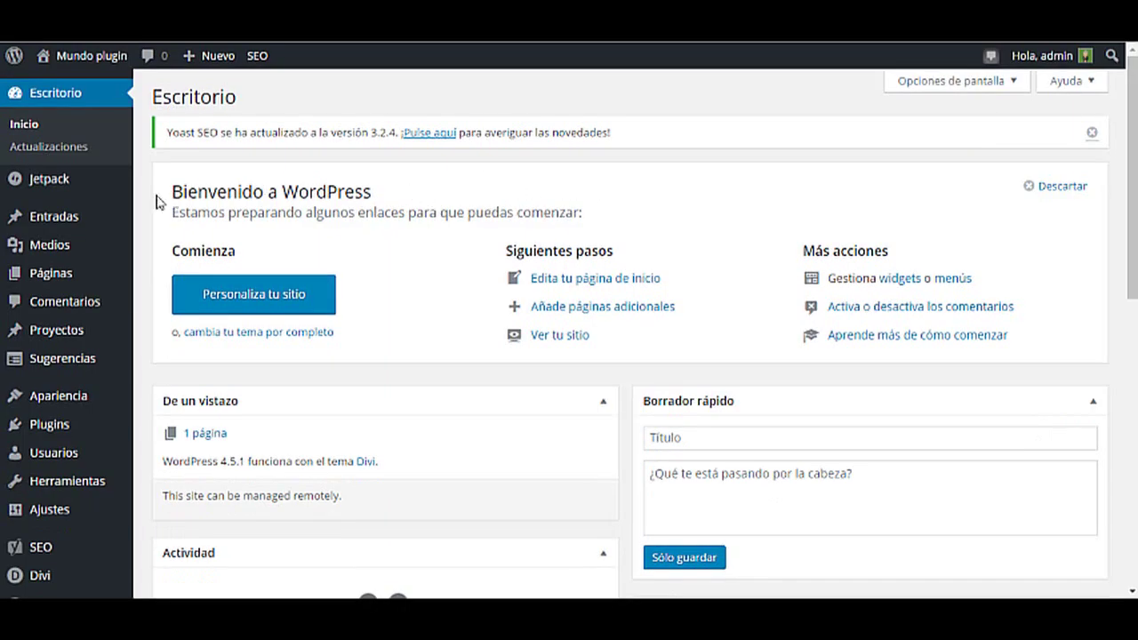
{"action": "mouse_move", "coordinate": [76, 190]}
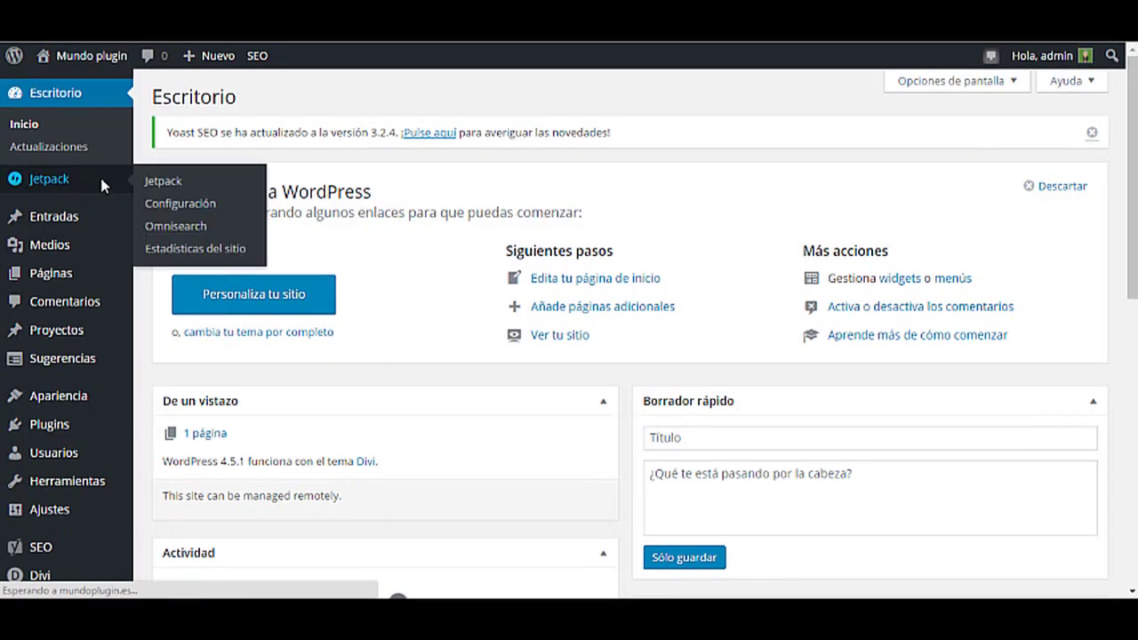
{"action": "scroll", "coordinate": [565, 326], "scroll_direction": "down", "scroll_amount": 1}
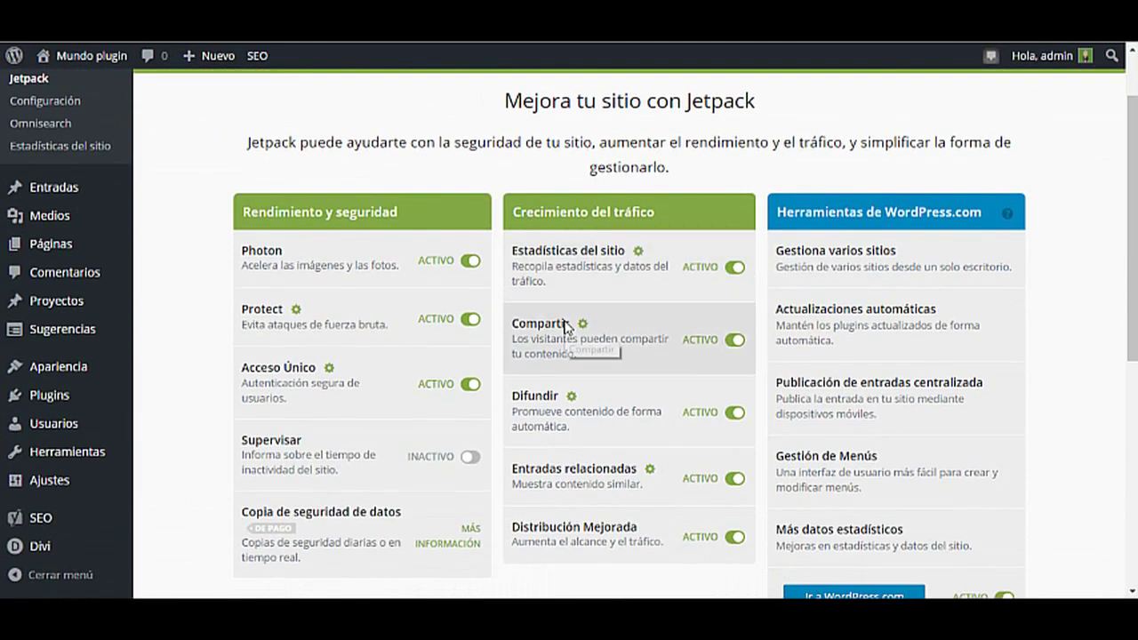
{"action": "scroll", "coordinate": [567, 327], "scroll_direction": "down", "scroll_amount": 4}
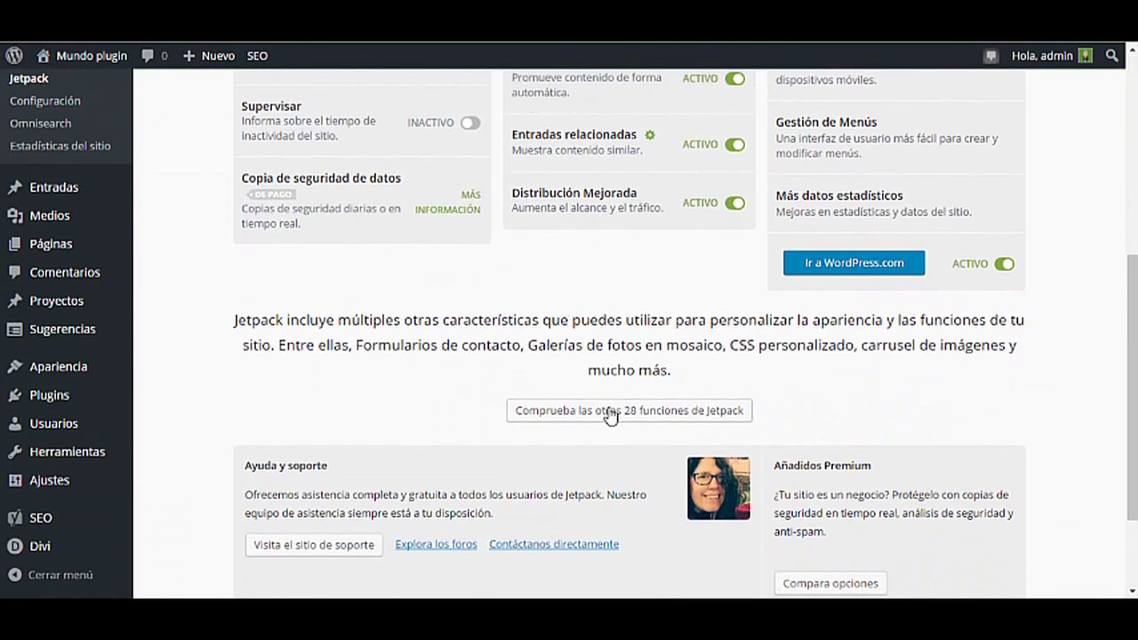
{"action": "left_click", "coordinate": [611, 414]}
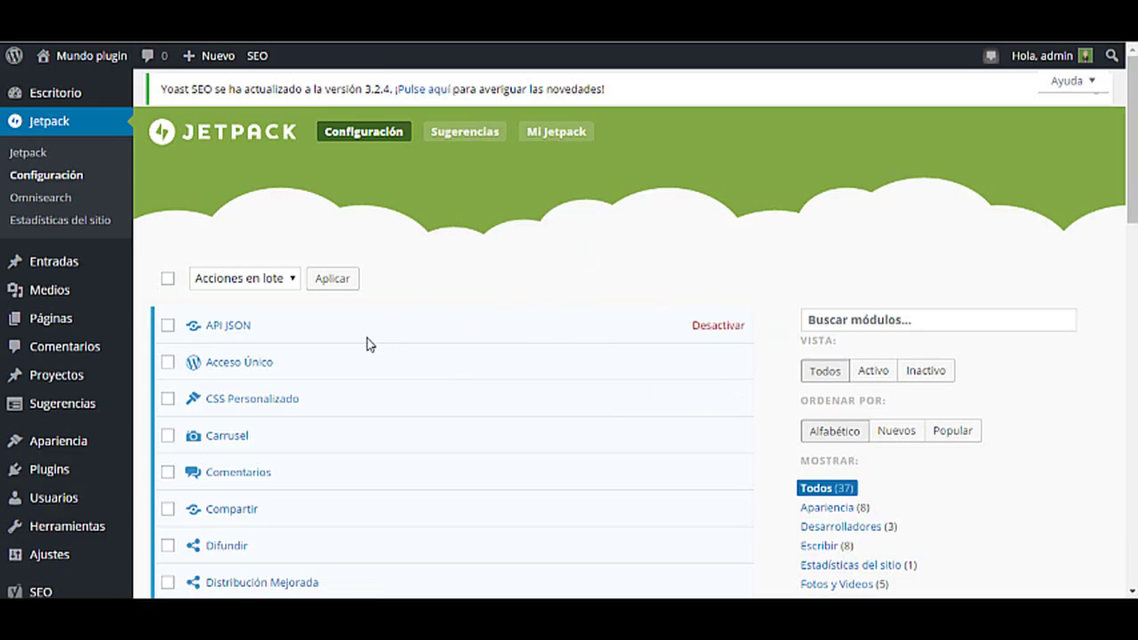
{"action": "left_click", "coordinate": [717, 327]}
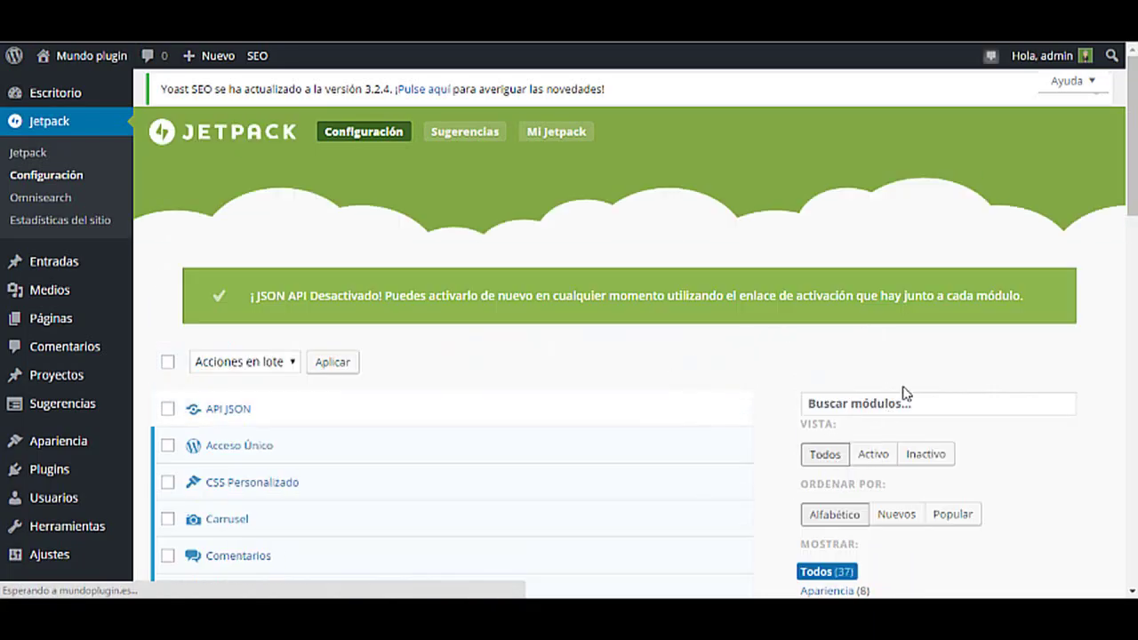
{"action": "scroll", "coordinate": [511, 336], "scroll_direction": "down", "scroll_amount": 2}
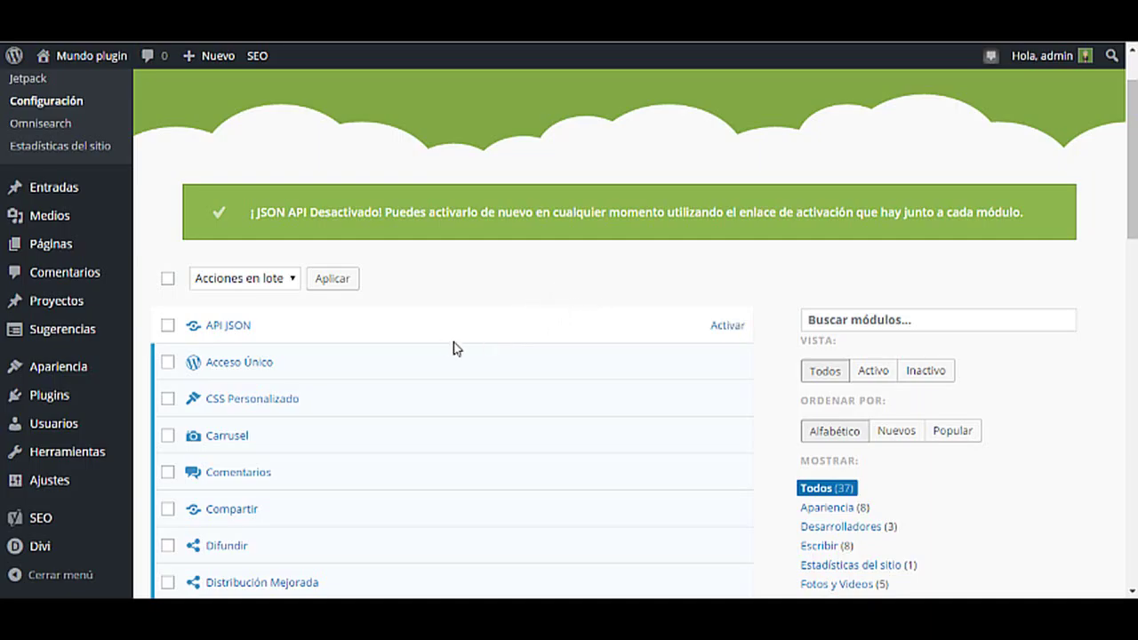
Open the description of the Acceso Único module and deactivate the module
{"action": "left_click", "coordinate": [259, 365]}
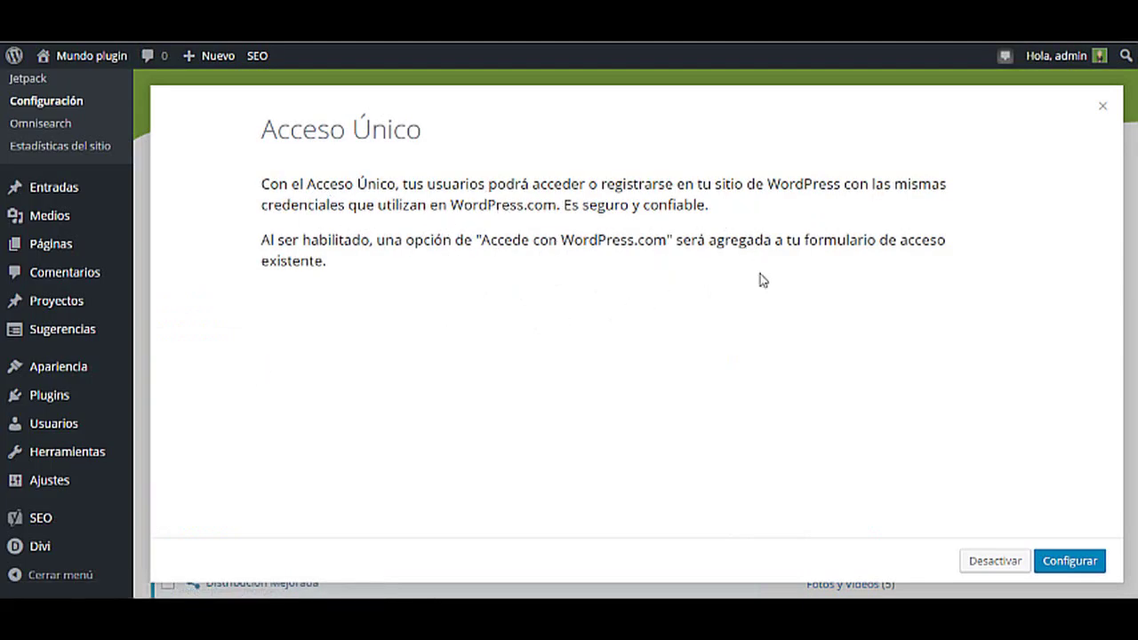
{"action": "left_click", "coordinate": [993, 565]}
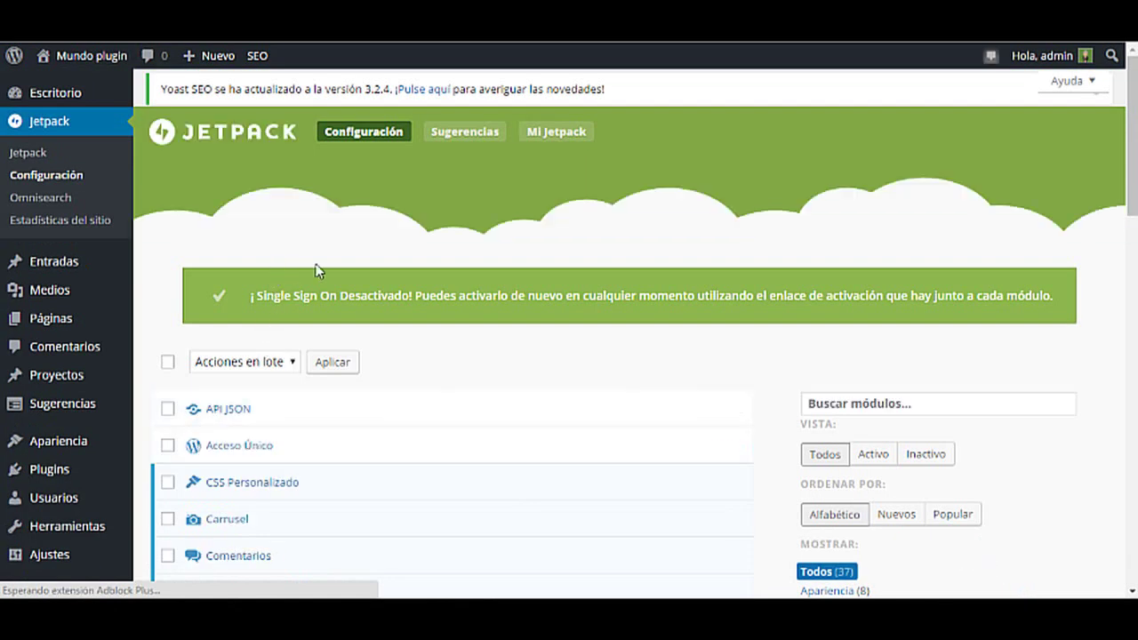
Deactivate the Carrusel module in Jetpack's module list
{"action": "scroll", "coordinate": [399, 289], "scroll_direction": "down", "scroll_amount": 2}
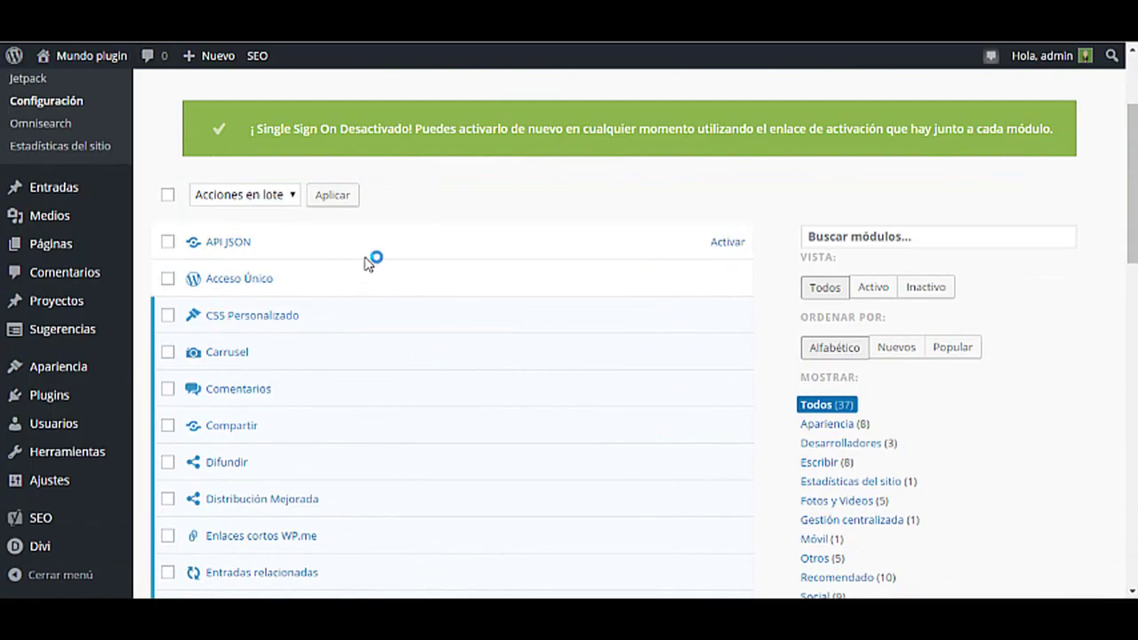
{"action": "scroll", "coordinate": [368, 264], "scroll_direction": "down", "scroll_amount": 1}
{"action": "scroll", "coordinate": [296, 287], "scroll_direction": "down", "scroll_amount": 2}
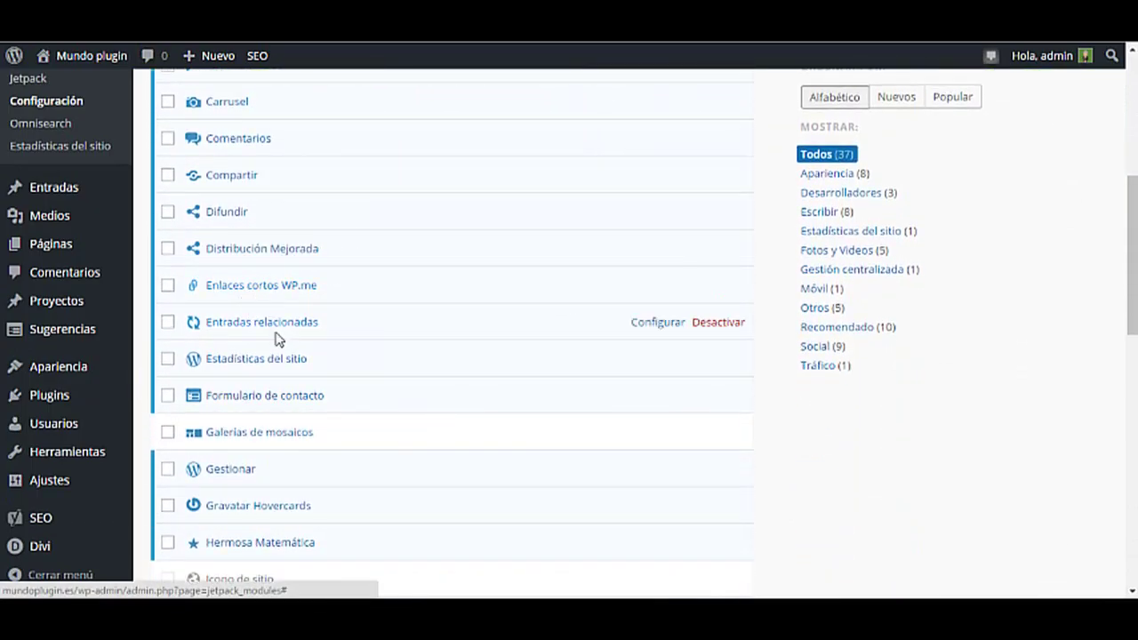
{"action": "scroll", "coordinate": [294, 322], "scroll_direction": "down", "scroll_amount": 1}
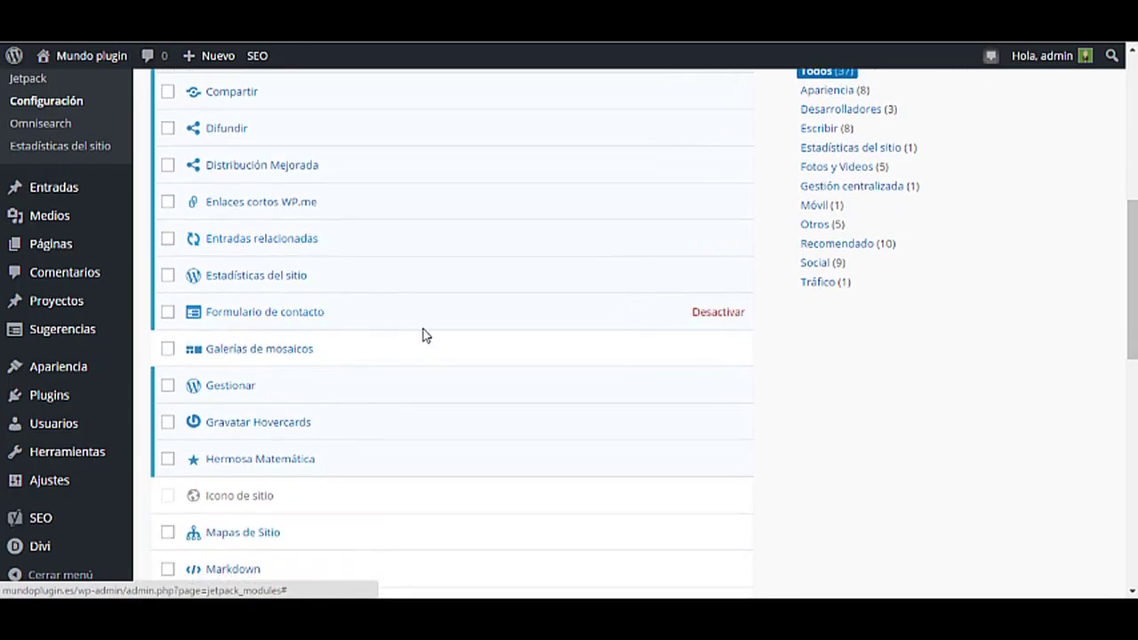
{"action": "scroll", "coordinate": [280, 282], "scroll_direction": "up", "scroll_amount": 1}
{"action": "scroll", "coordinate": [284, 276], "scroll_direction": "up", "scroll_amount": 1}
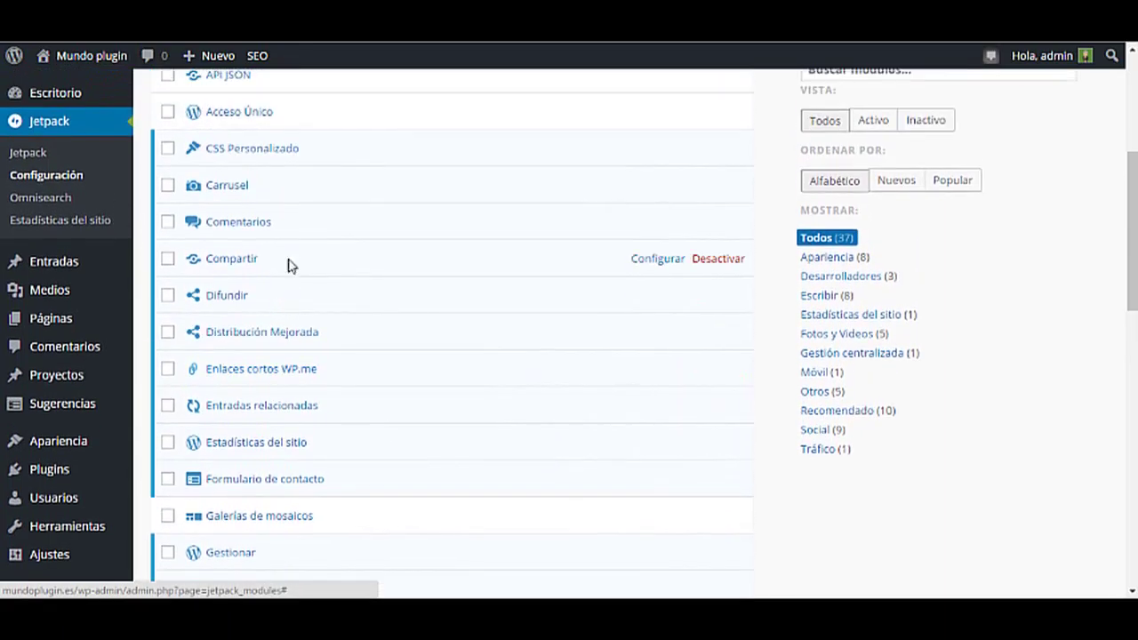
{"action": "scroll", "coordinate": [273, 210], "scroll_direction": "up", "scroll_amount": 1}
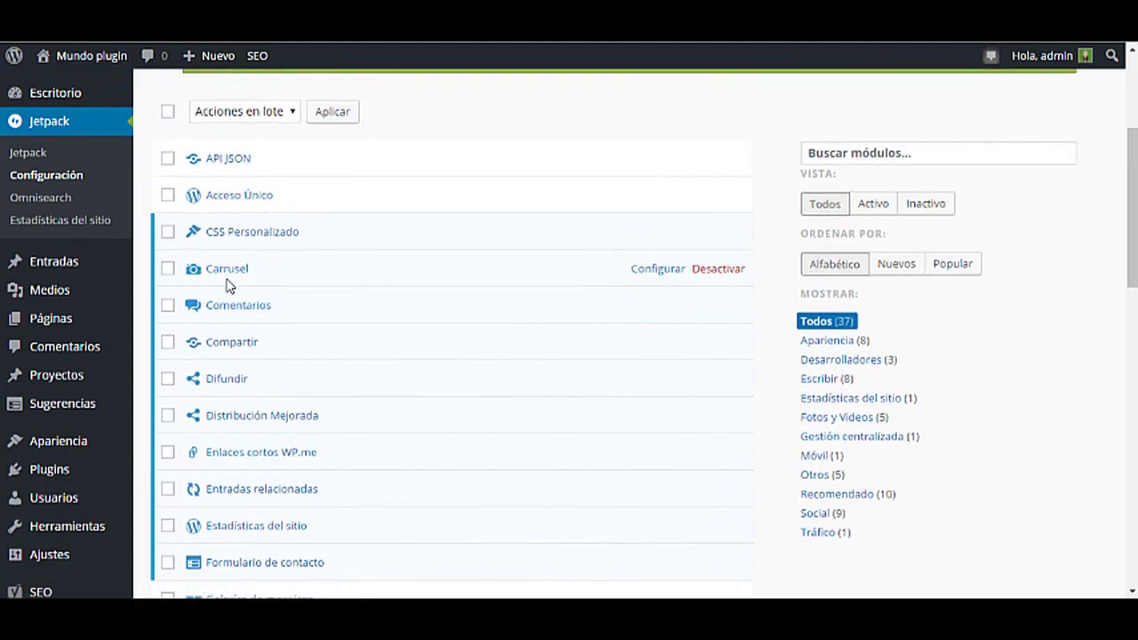
{"action": "left_click", "coordinate": [720, 270]}
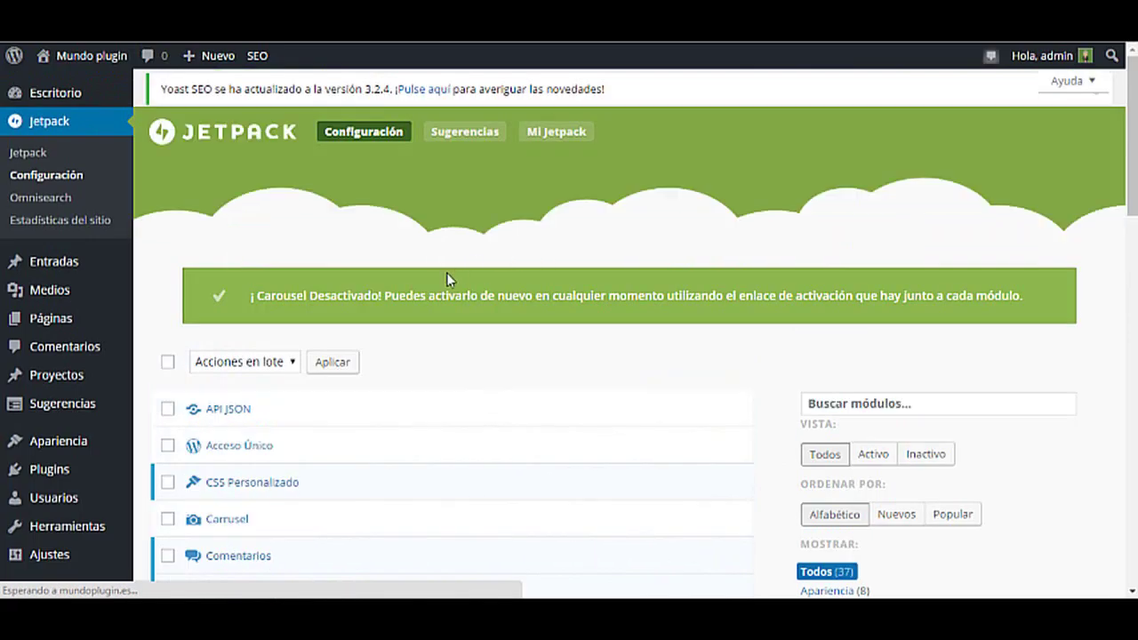
Review the modules after Carrusel in the list and deactivate Formulario de contacto
{"action": "scroll", "coordinate": [447, 275], "scroll_direction": "down", "scroll_amount": 3}
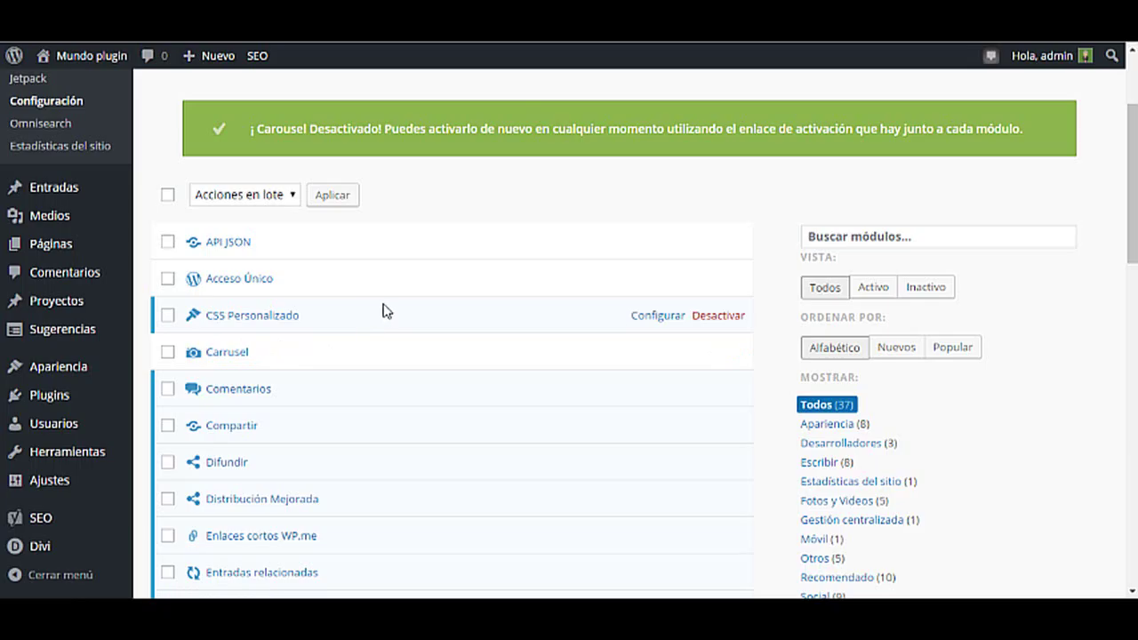
{"action": "scroll", "coordinate": [390, 315], "scroll_direction": "down", "scroll_amount": 1}
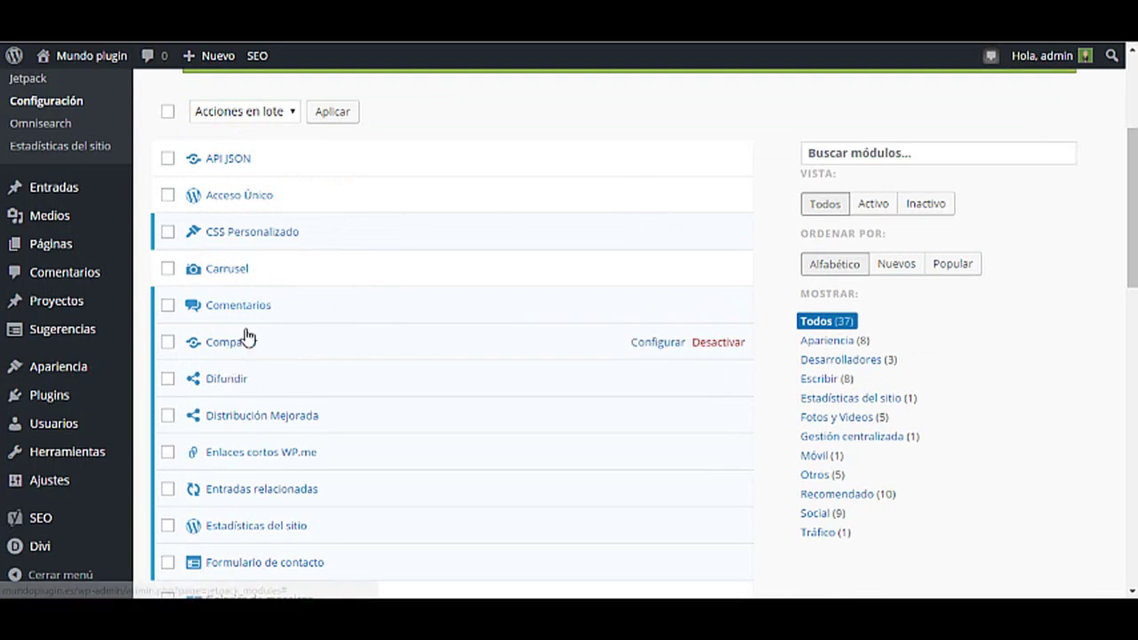
{"action": "scroll", "coordinate": [246, 332], "scroll_direction": "down", "scroll_amount": 1}
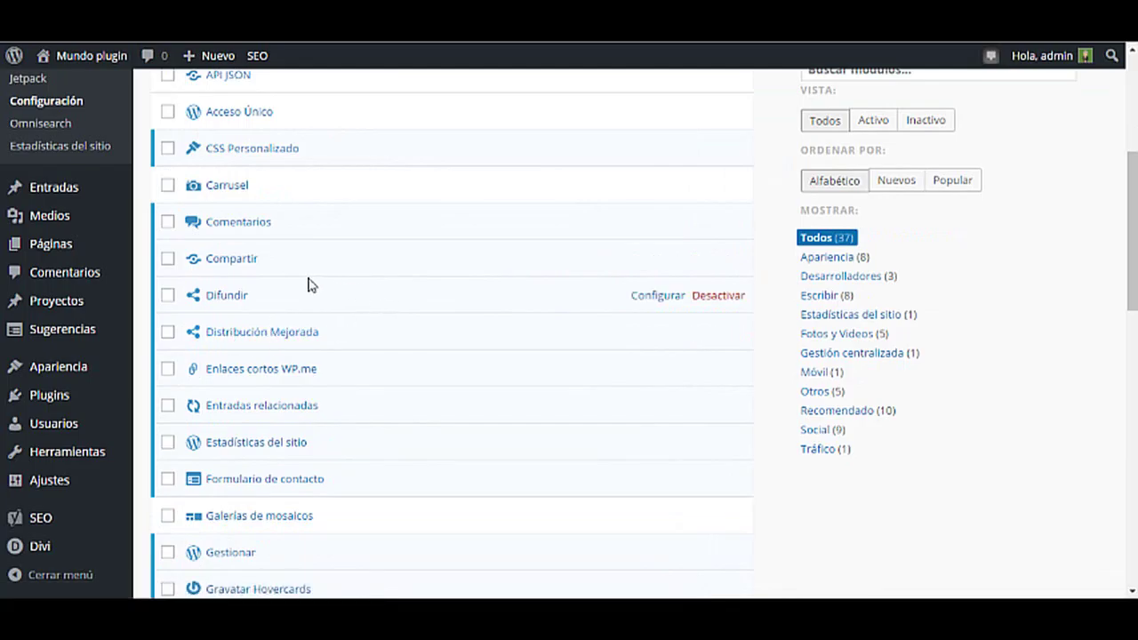
{"action": "scroll", "coordinate": [311, 285], "scroll_direction": "down", "scroll_amount": 1}
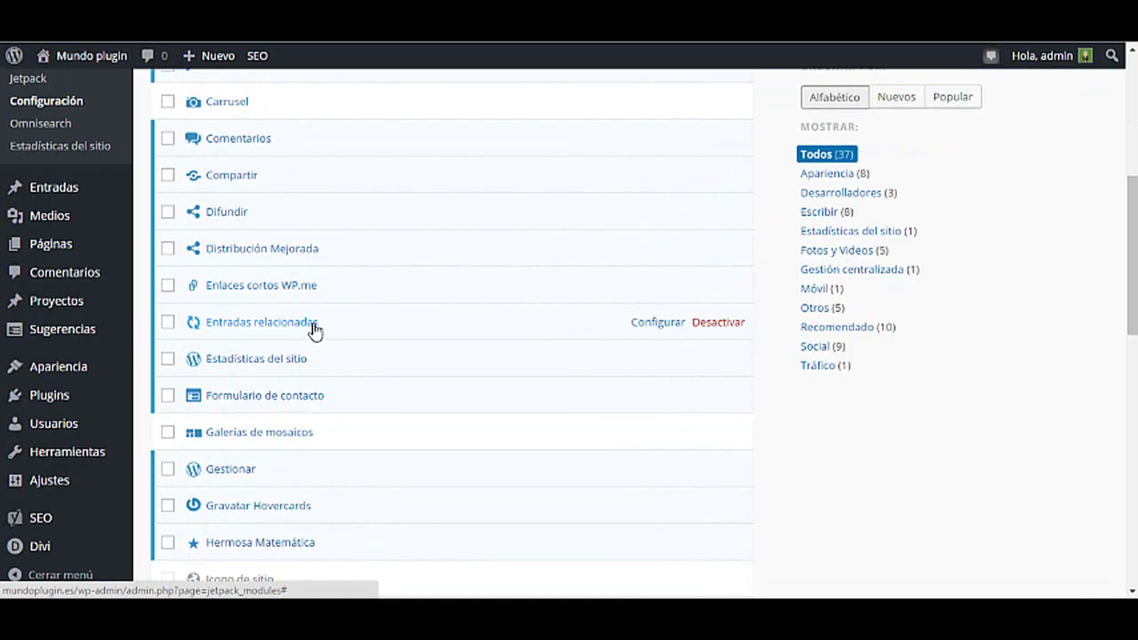
{"action": "scroll", "coordinate": [371, 243], "scroll_direction": "down", "scroll_amount": 2}
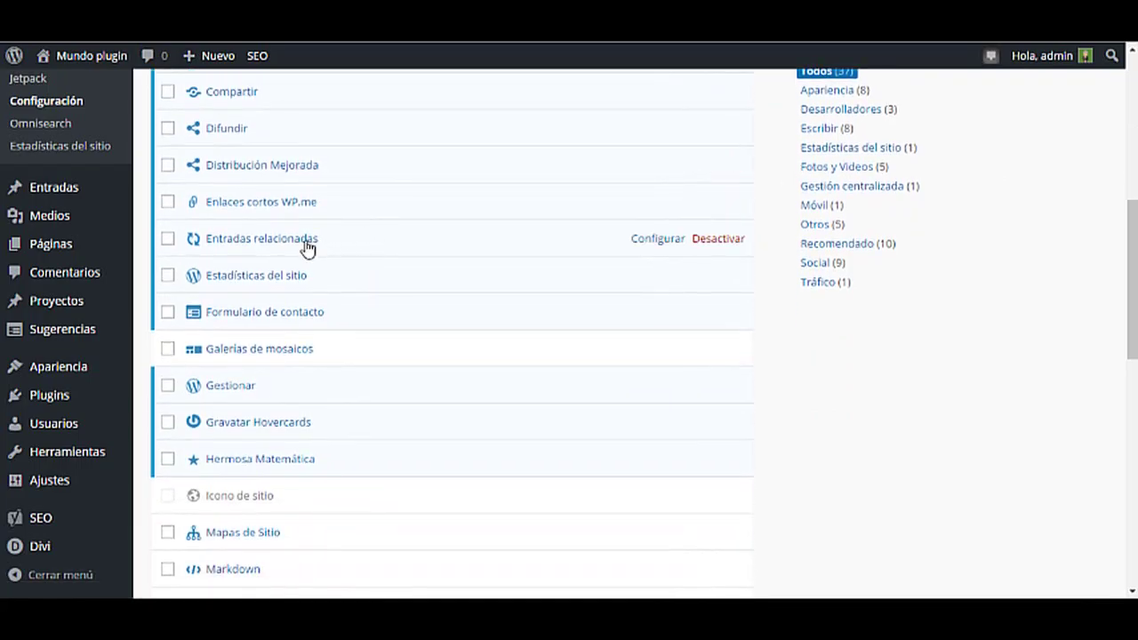
{"action": "scroll", "coordinate": [445, 210], "scroll_direction": "down", "scroll_amount": 2}
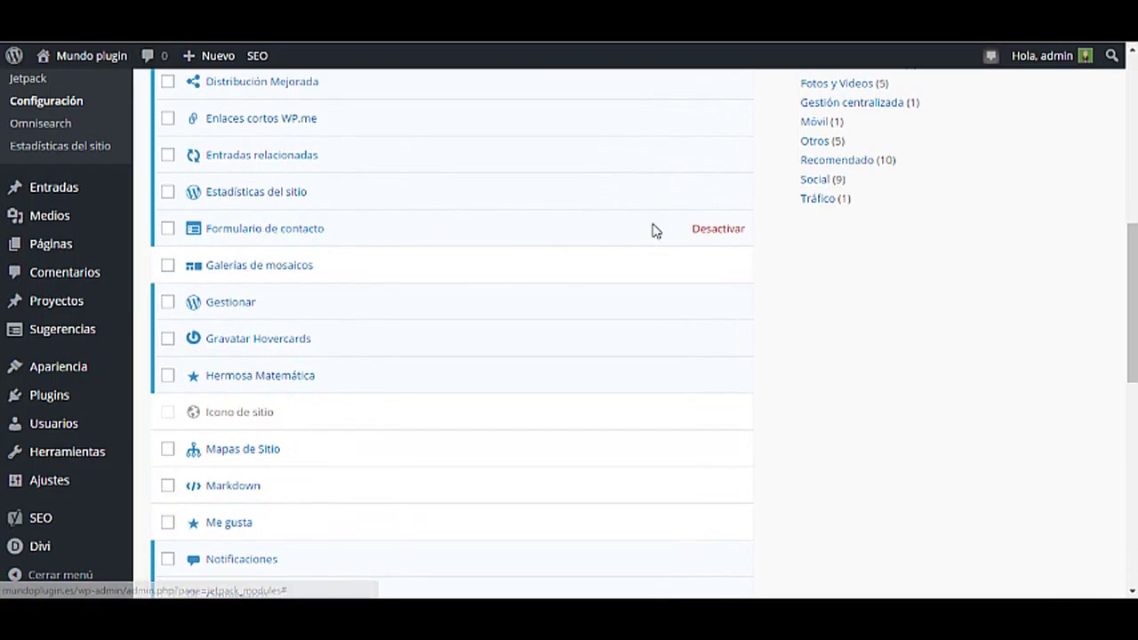
{"action": "left_click", "coordinate": [720, 230]}
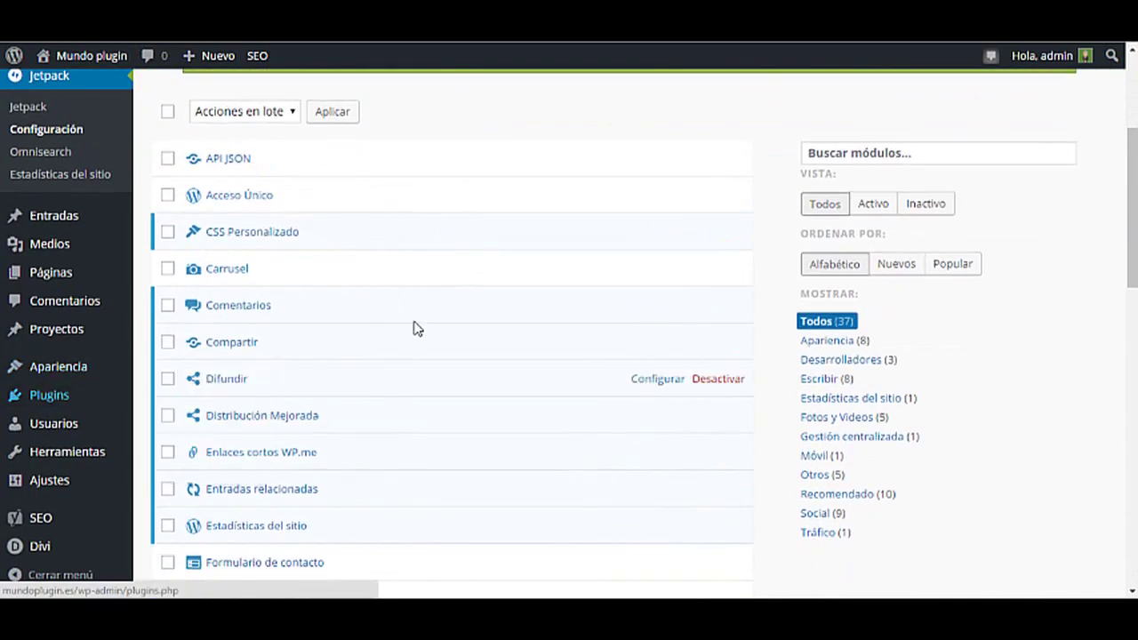
Deactivate the Hermosa Matemática module in Jetpack's module list
{"action": "scroll", "coordinate": [415, 328], "scroll_direction": "down", "scroll_amount": 2}
{"action": "scroll", "coordinate": [391, 324], "scroll_direction": "down", "scroll_amount": 3}
{"action": "scroll", "coordinate": [373, 320], "scroll_direction": "down", "scroll_amount": 2}
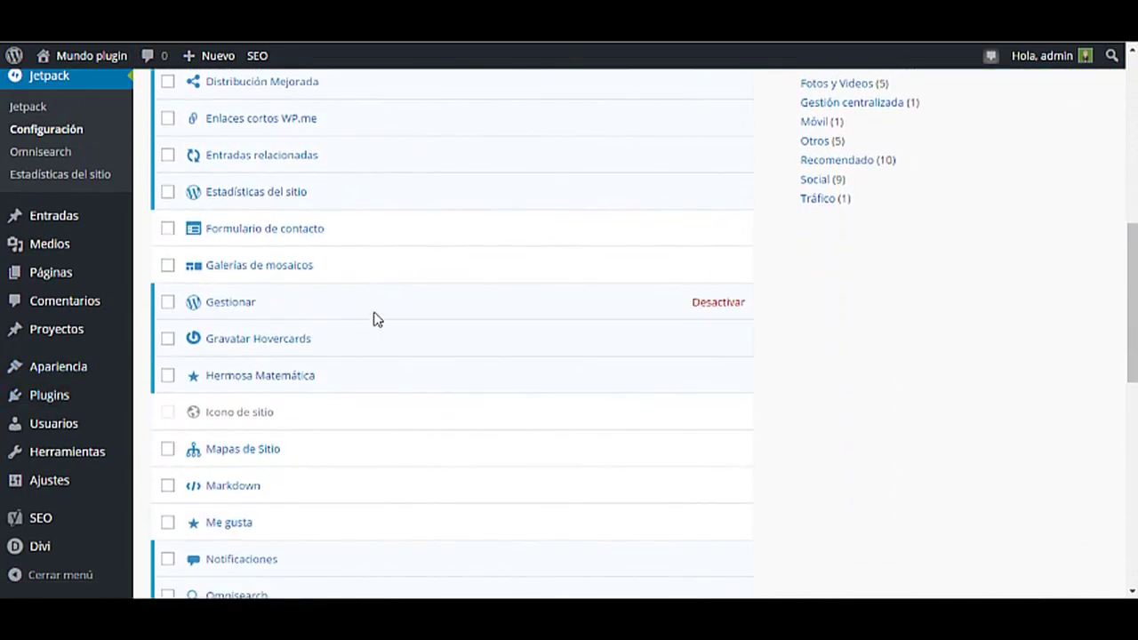
{"action": "scroll", "coordinate": [313, 262], "scroll_direction": "down", "scroll_amount": 2}
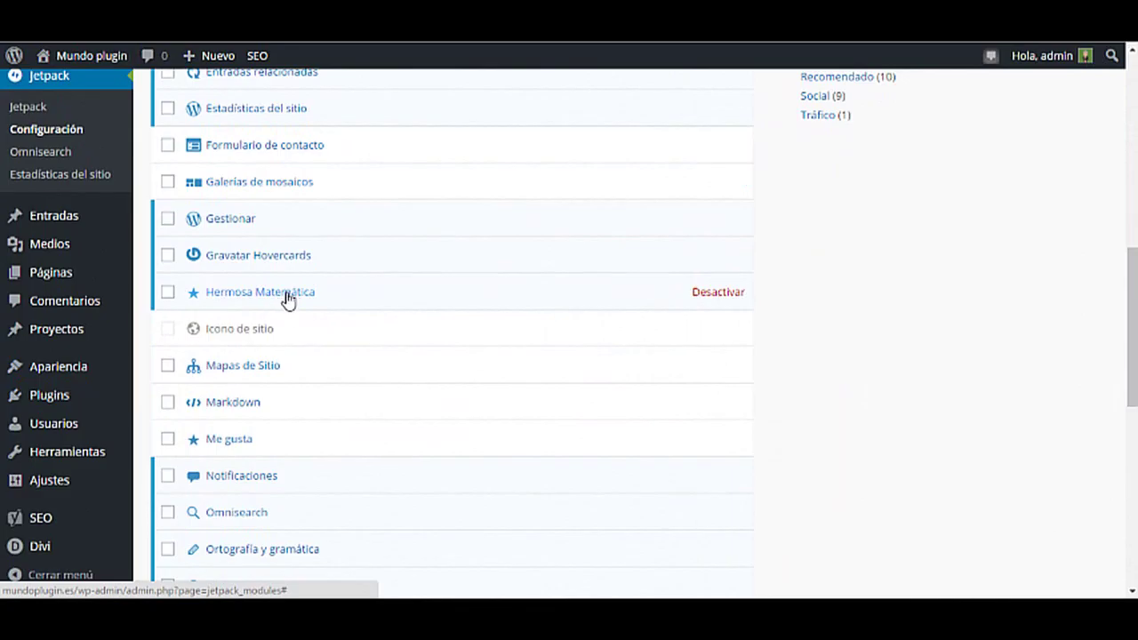
{"action": "left_click", "coordinate": [721, 295]}
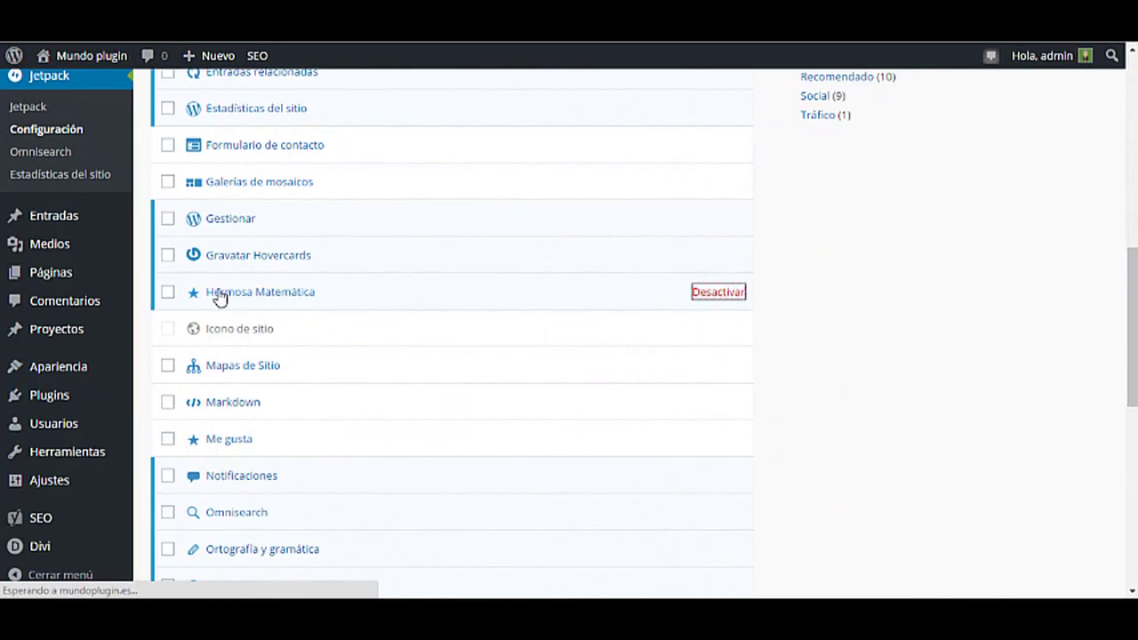
Examine the remaining Jetpack modules, from Notificaciones and Photon to Widgets laterales extras at the end of the list
{"action": "scroll", "coordinate": [244, 246], "scroll_direction": "down", "scroll_amount": 1}
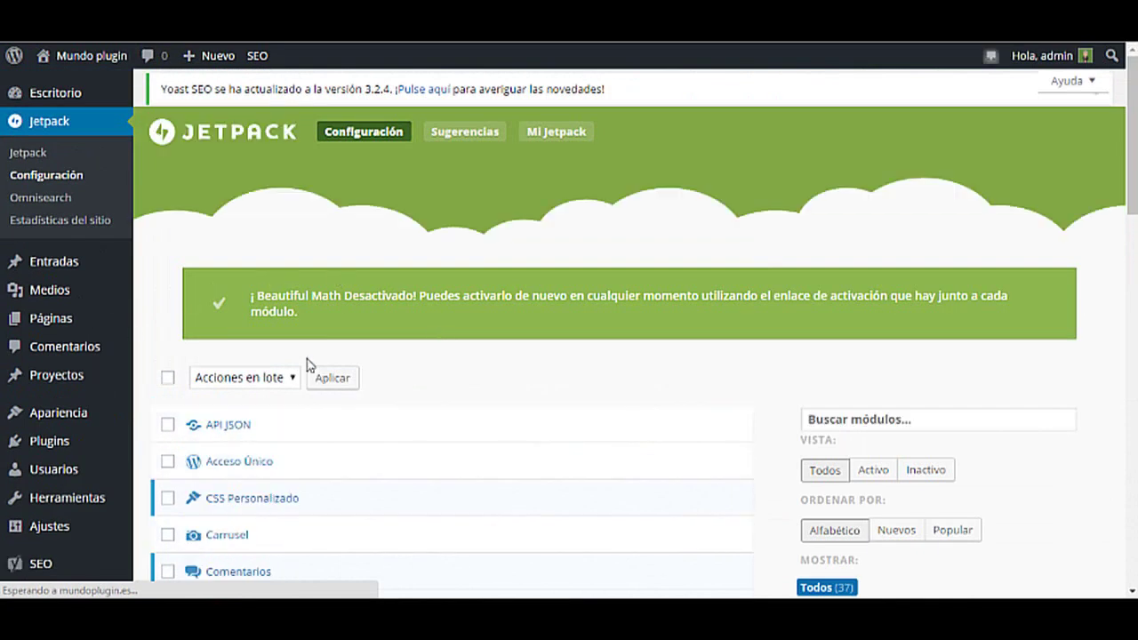
{"action": "scroll", "coordinate": [348, 350], "scroll_direction": "down", "scroll_amount": 6}
{"action": "scroll", "coordinate": [349, 351], "scroll_direction": "down", "scroll_amount": 5}
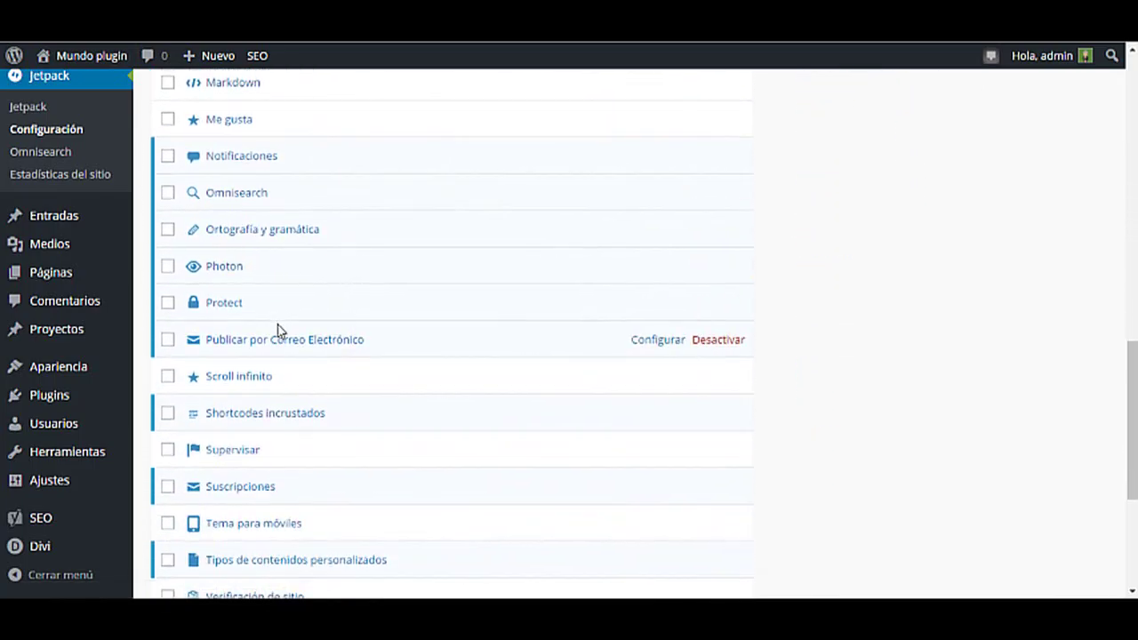
{"action": "scroll", "coordinate": [277, 331], "scroll_direction": "down", "scroll_amount": 1}
{"action": "scroll", "coordinate": [278, 331], "scroll_direction": "down", "scroll_amount": 1}
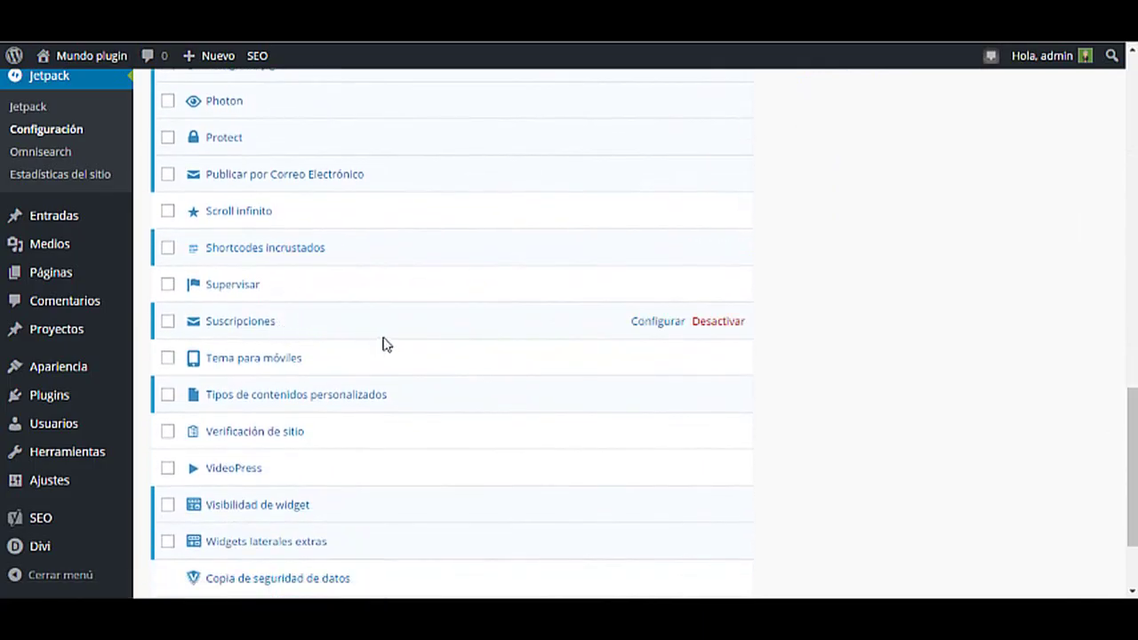
{"action": "scroll", "coordinate": [310, 357], "scroll_direction": "down", "scroll_amount": 1}
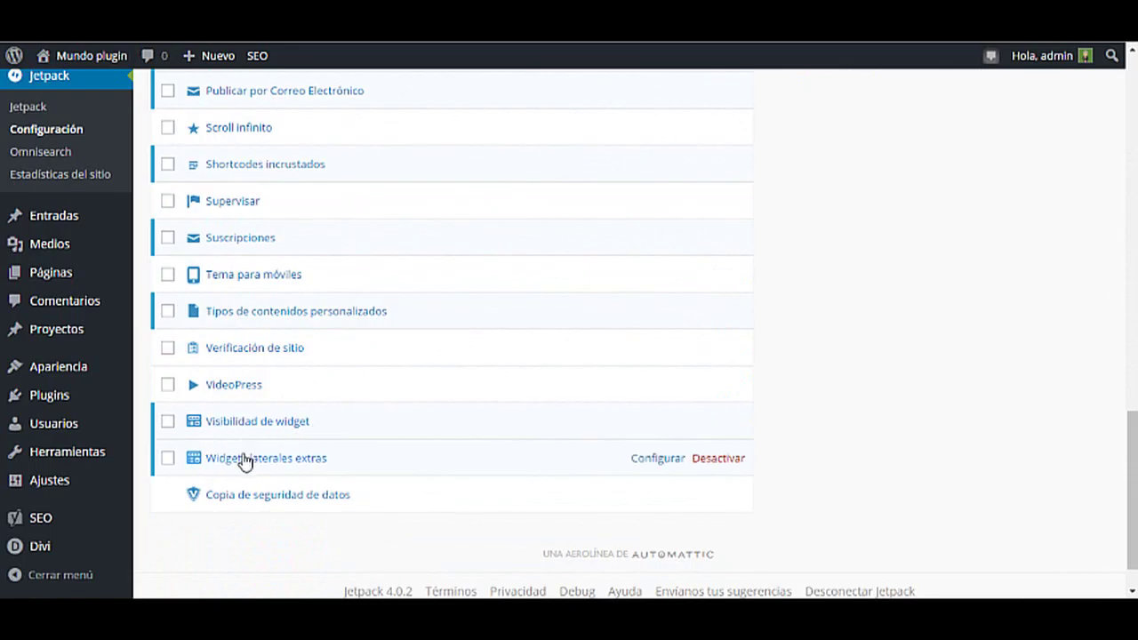
{"action": "scroll", "coordinate": [279, 378], "scroll_direction": "up", "scroll_amount": 1}
{"action": "scroll", "coordinate": [294, 392], "scroll_direction": "up", "scroll_amount": 1}
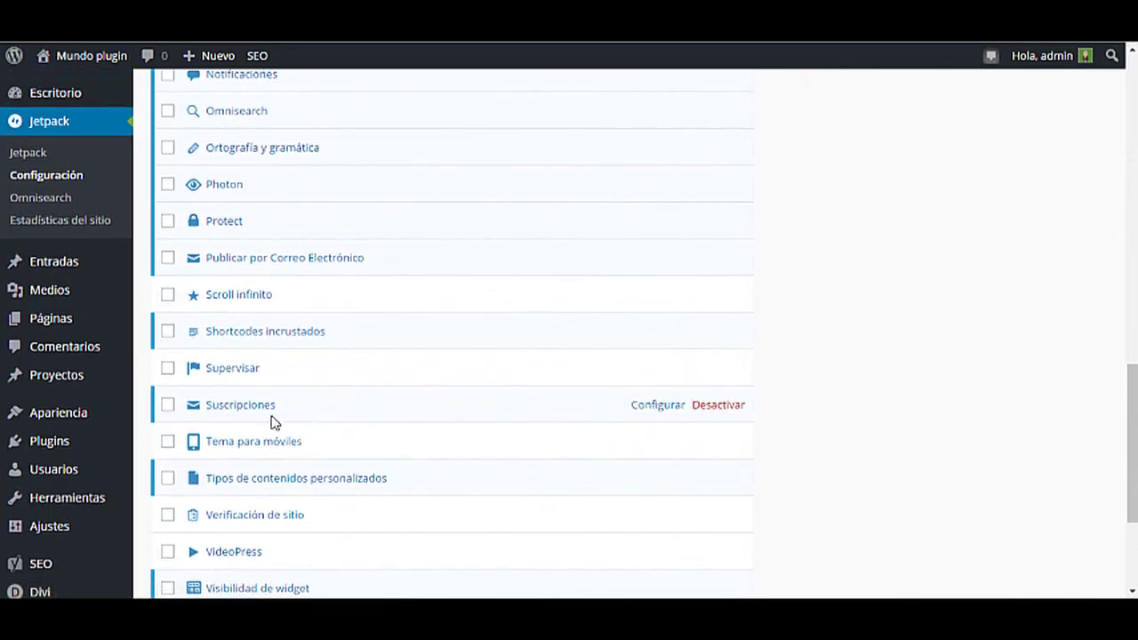
{"action": "scroll", "coordinate": [259, 361], "scroll_direction": "up", "scroll_amount": 1}
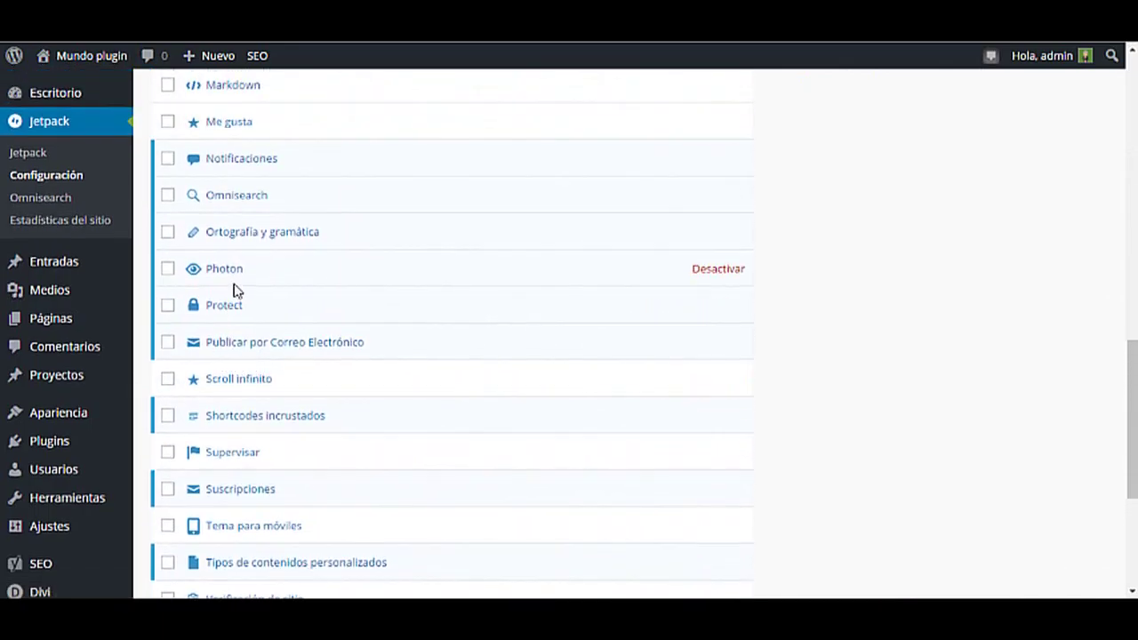
{"action": "scroll", "coordinate": [237, 287], "scroll_direction": "up", "scroll_amount": 1}
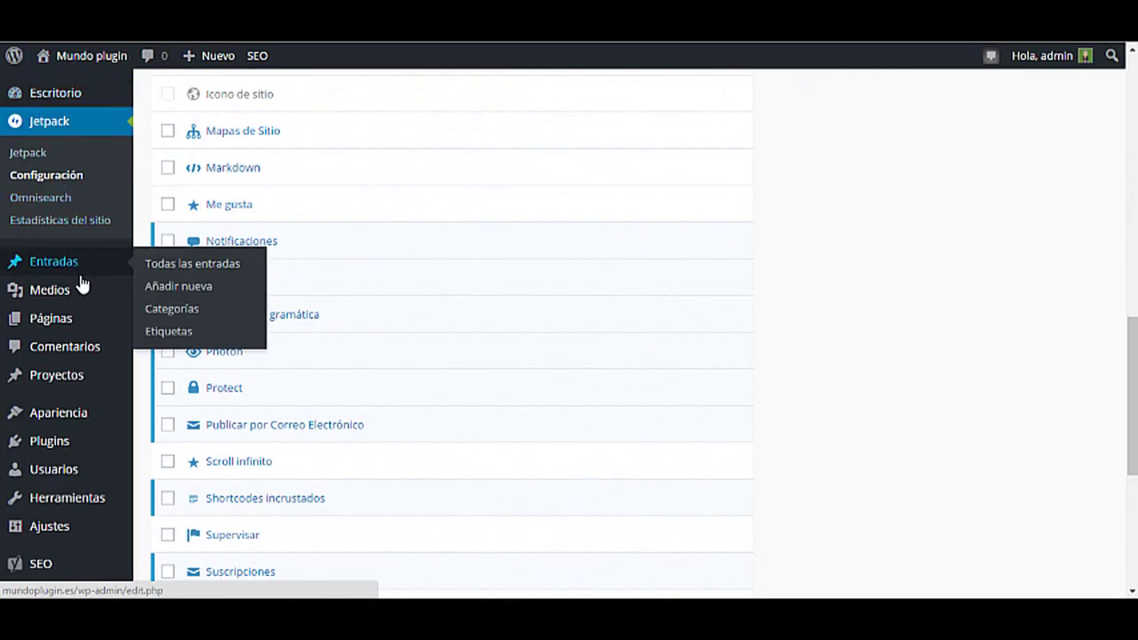
Open the site's Widgets screen and examine the available widgets, including the Jetpack ones, down to the Facebook page plugin
{"action": "mouse_move", "coordinate": [65, 421]}
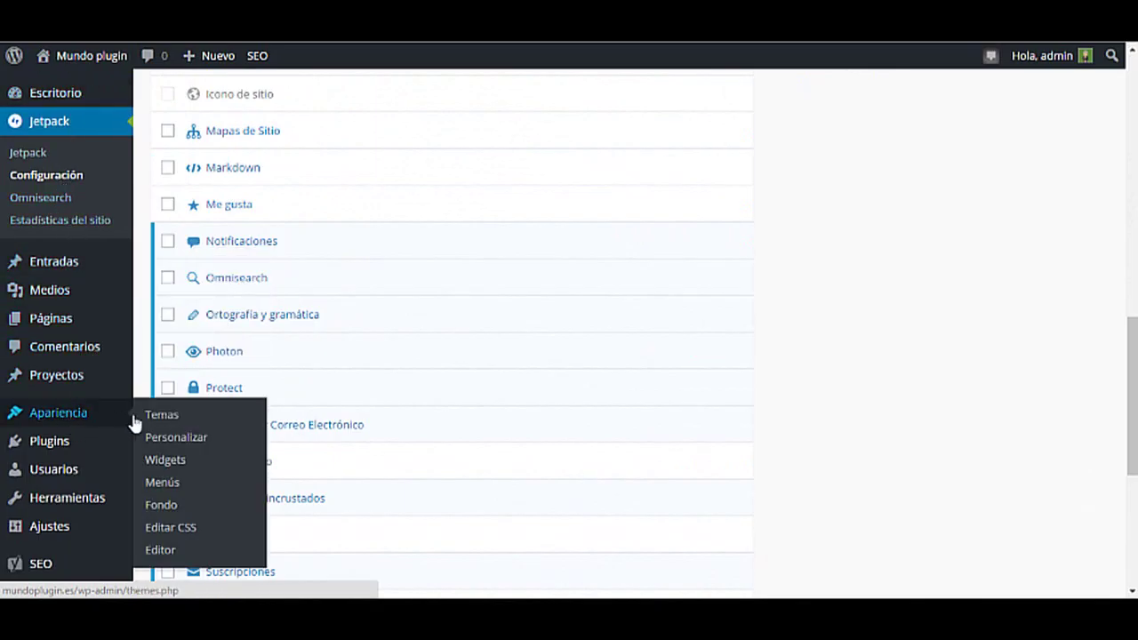
{"action": "left_click", "coordinate": [165, 463]}
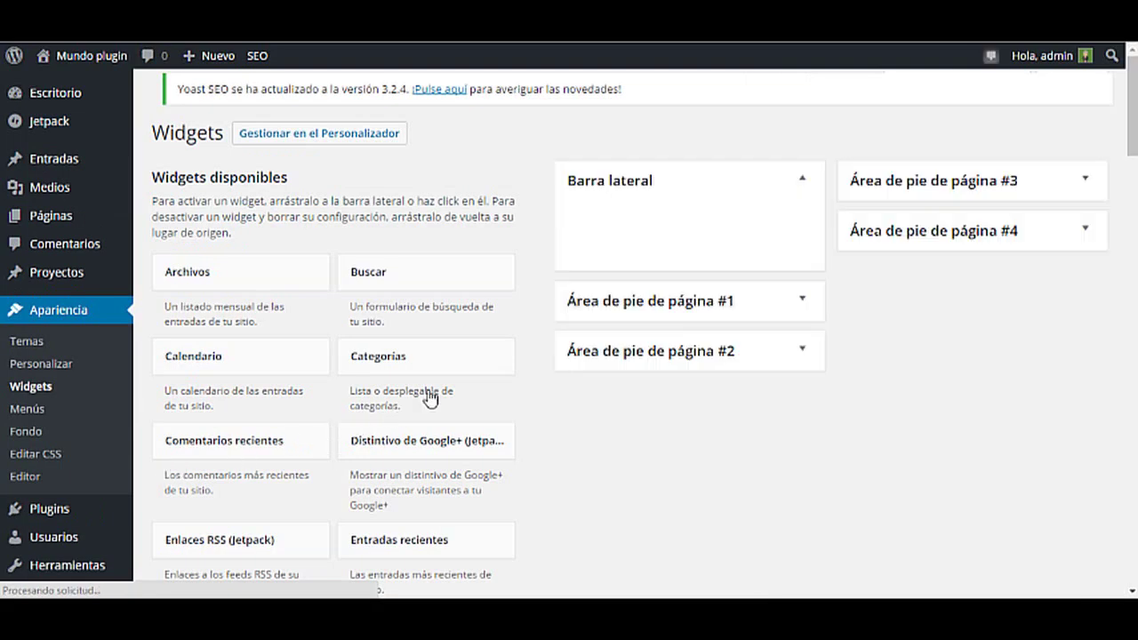
{"action": "scroll", "coordinate": [503, 254], "scroll_direction": "down", "scroll_amount": 2}
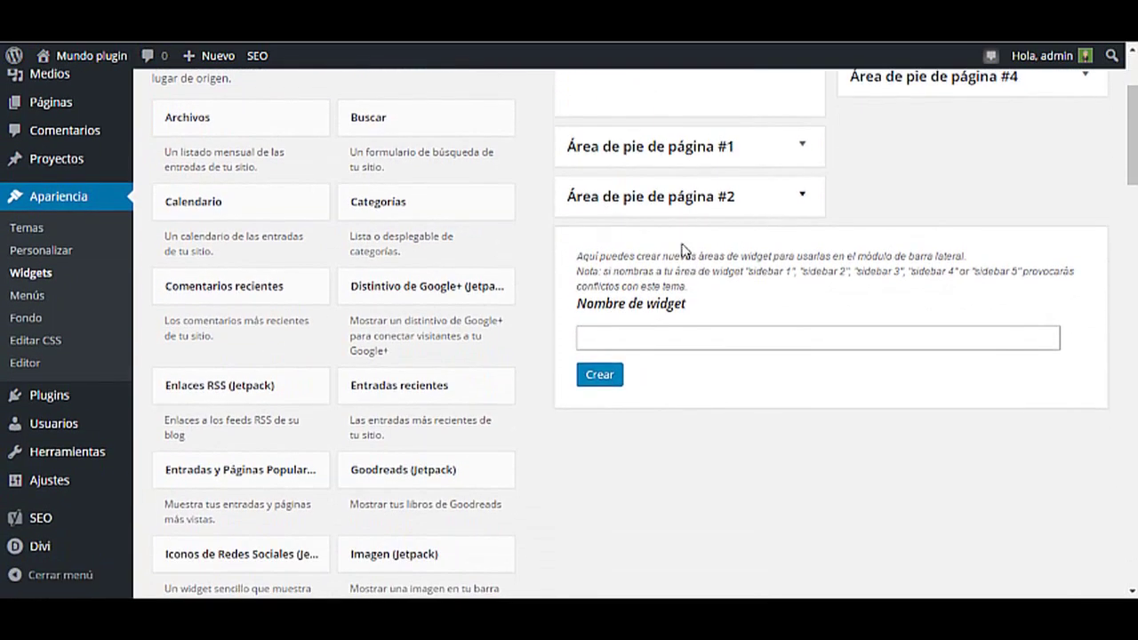
{"action": "scroll", "coordinate": [681, 213], "scroll_direction": "up", "scroll_amount": 2}
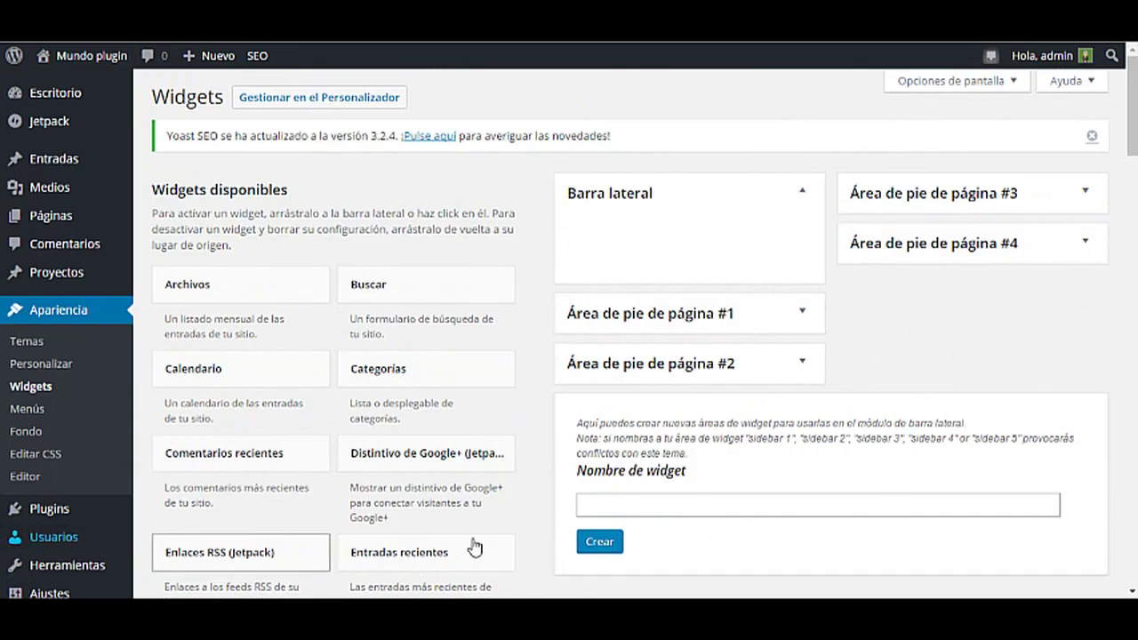
{"action": "scroll", "coordinate": [542, 271], "scroll_direction": "down", "scroll_amount": 4}
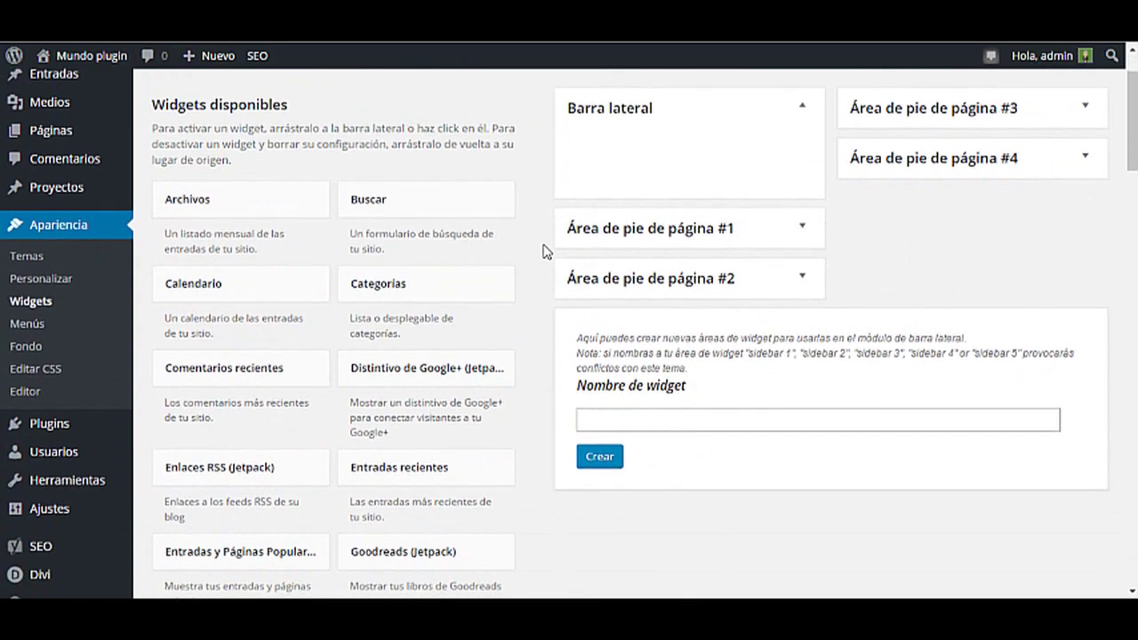
{"action": "scroll", "coordinate": [545, 250], "scroll_direction": "down", "scroll_amount": 2}
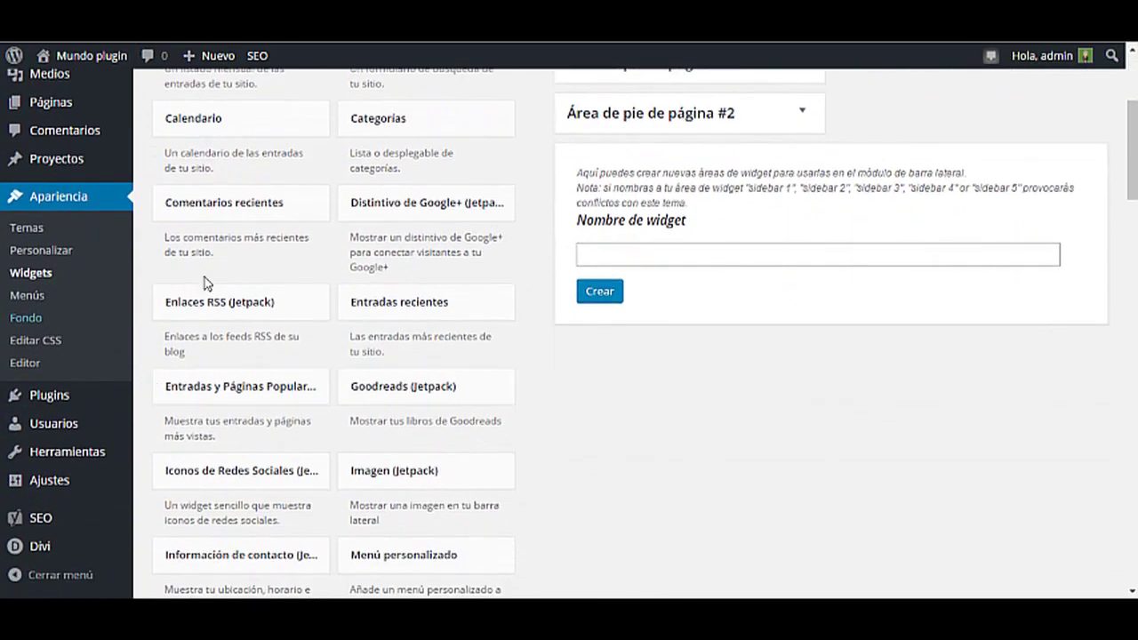
{"action": "scroll", "coordinate": [322, 277], "scroll_direction": "down", "scroll_amount": 2}
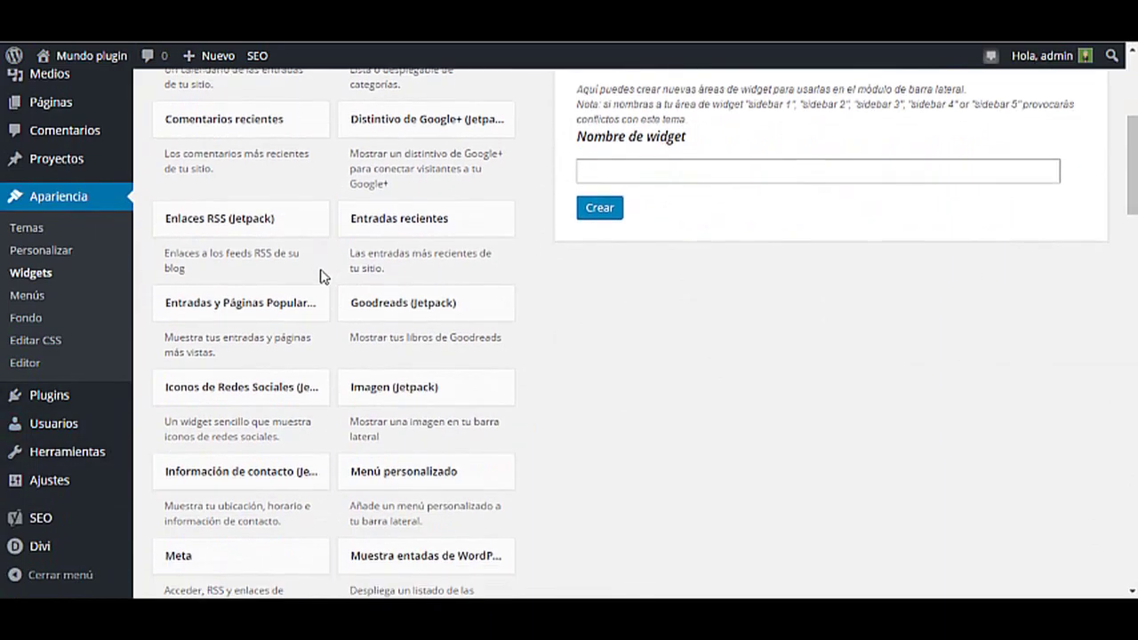
{"action": "scroll", "coordinate": [322, 277], "scroll_direction": "down", "scroll_amount": 2}
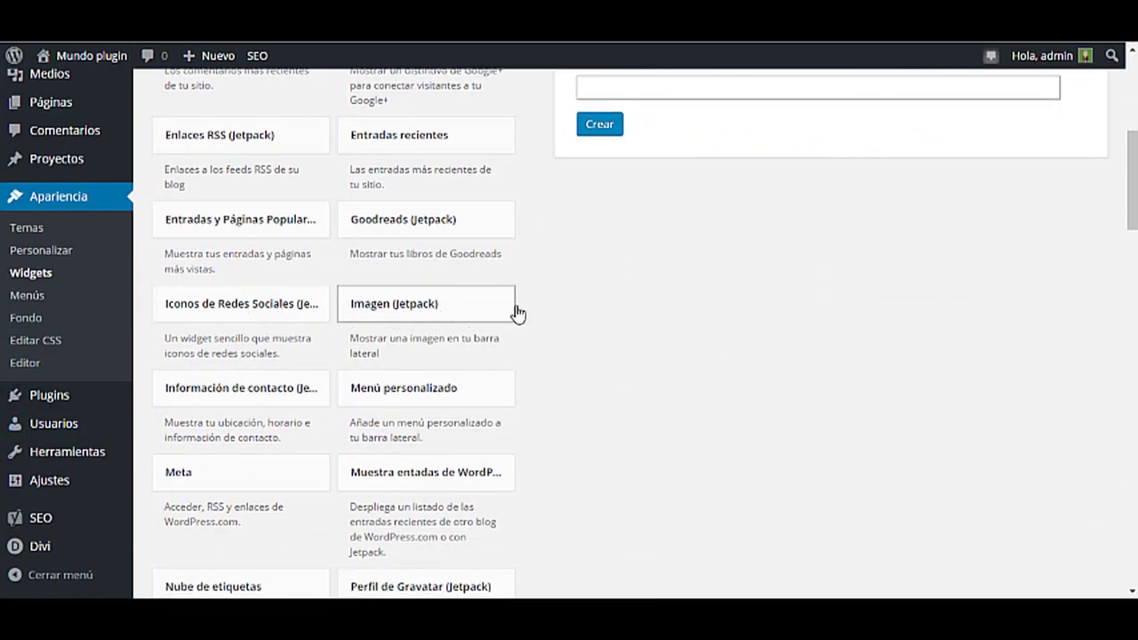
{"action": "scroll", "coordinate": [310, 419], "scroll_direction": "down", "scroll_amount": 2}
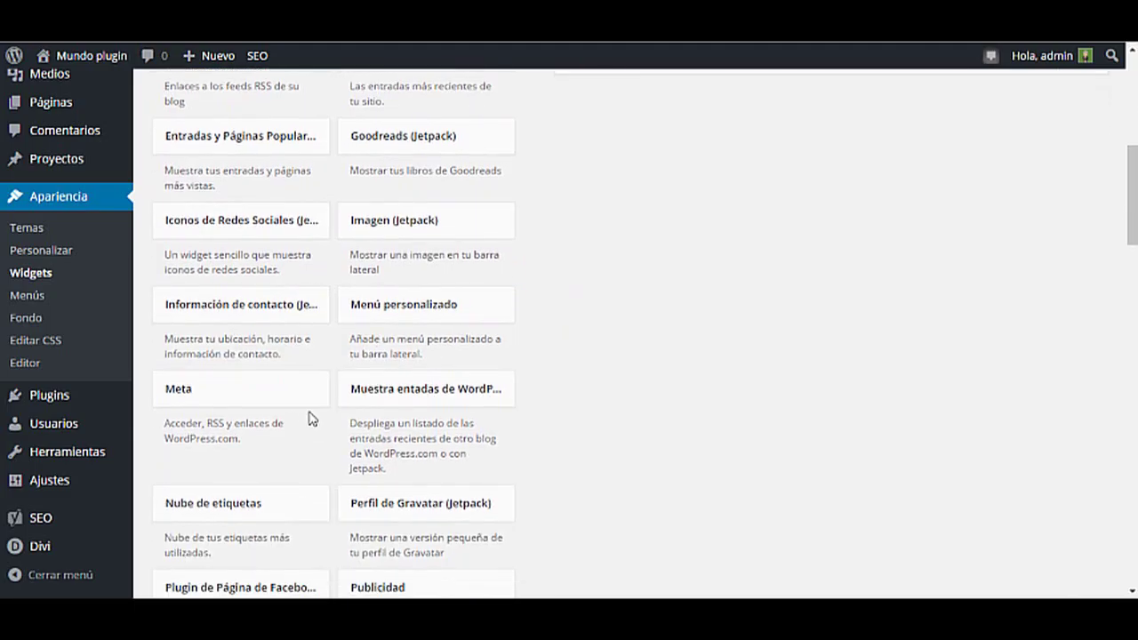
{"action": "scroll", "coordinate": [444, 415], "scroll_direction": "down", "scroll_amount": 4}
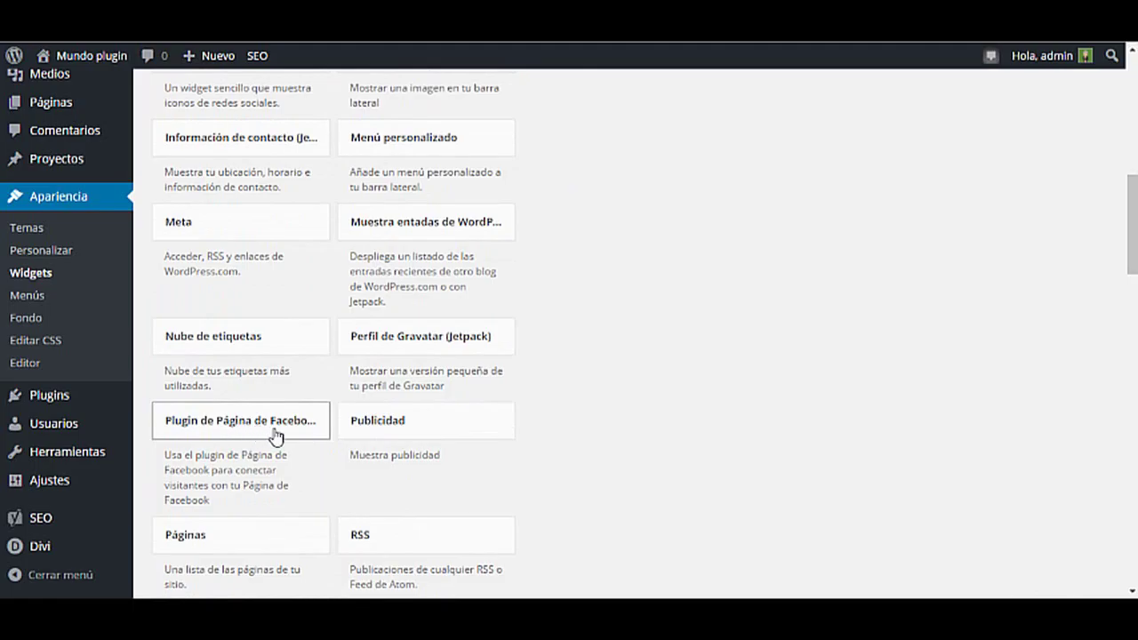
{"action": "scroll", "coordinate": [549, 238], "scroll_direction": "up", "scroll_amount": 2}
{"action": "scroll", "coordinate": [551, 233], "scroll_direction": "up", "scroll_amount": 1}
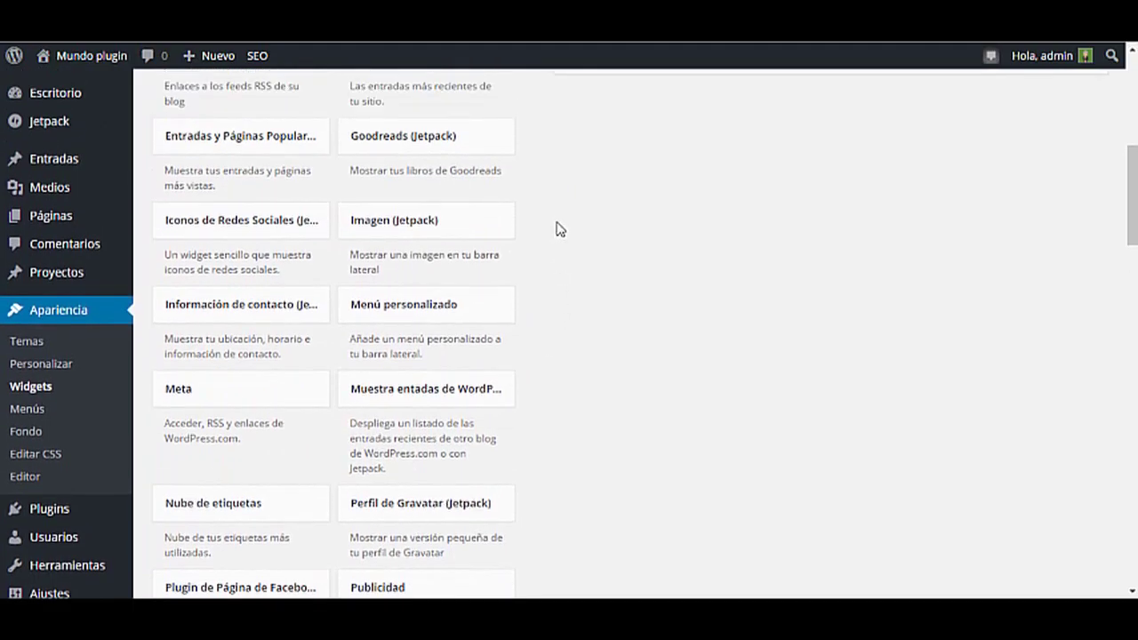
Add the Plugin de Página de Facebook (Jetpack) widget to the Barra lateral area
{"action": "scroll", "coordinate": [556, 227], "scroll_direction": "down", "scroll_amount": 3}
{"action": "left_click_drag", "start_coordinate": [264, 421], "coordinate": [685, 223]}
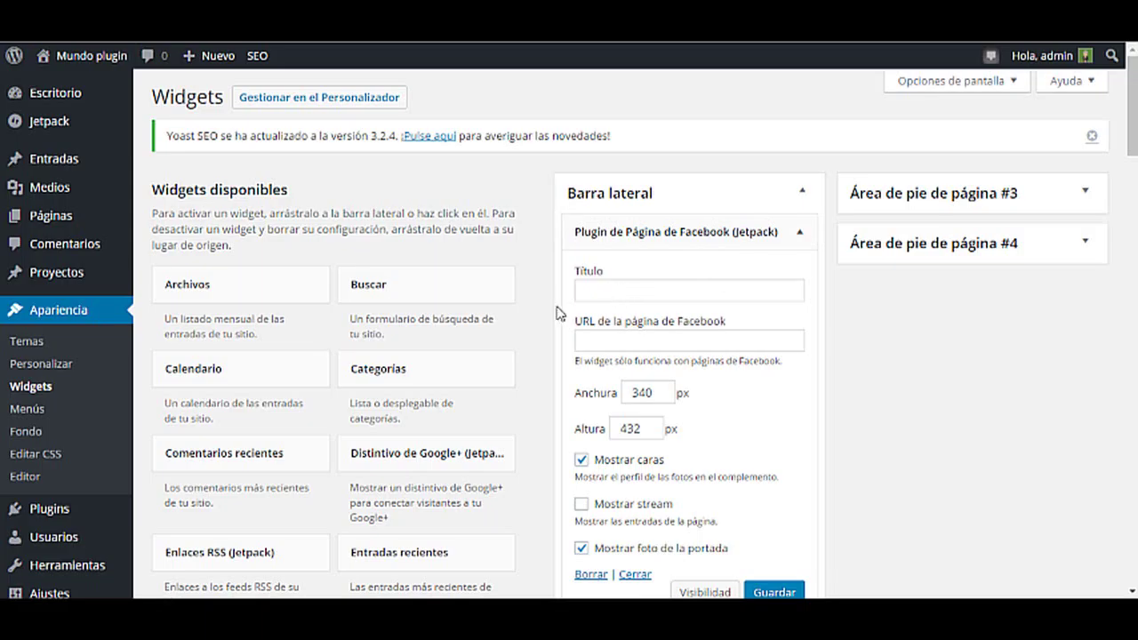
{"action": "left_click", "coordinate": [606, 293]}
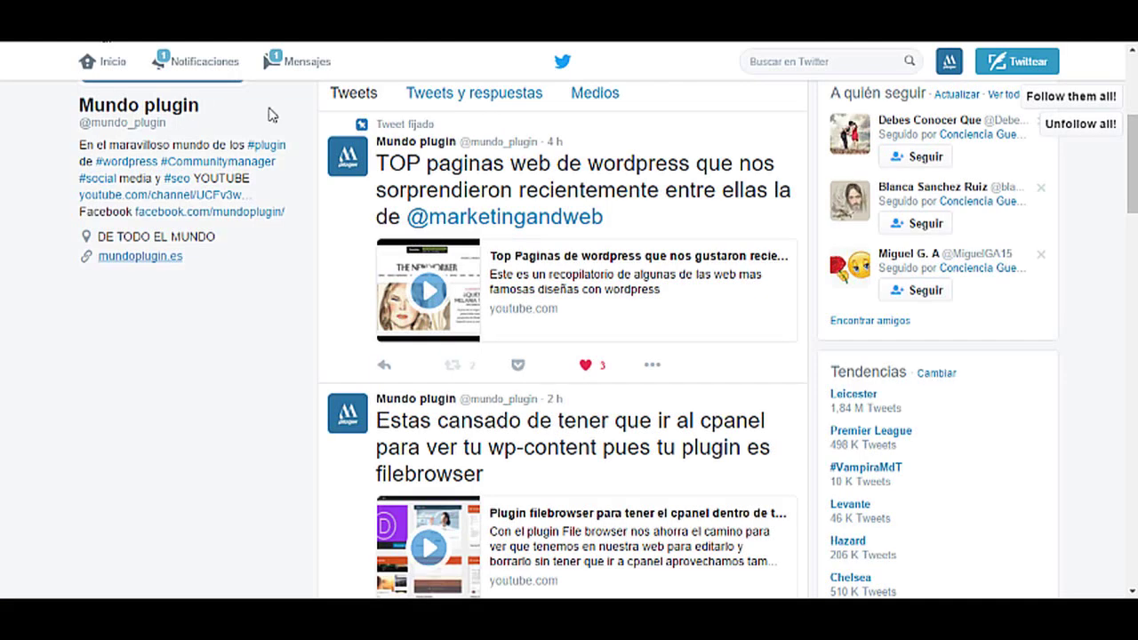
Open Mundo plugin's Facebook page from the link in its Twitter profile and copy the page's web address
{"action": "scroll", "coordinate": [736, 208], "scroll_direction": "up", "scroll_amount": 3}
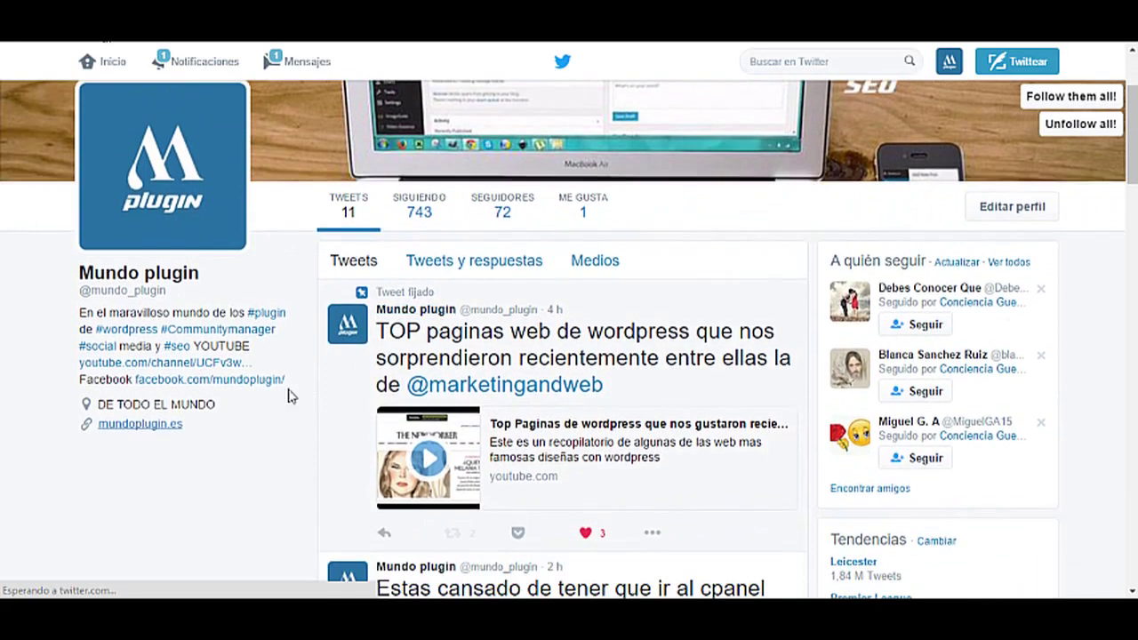
{"action": "left_click", "coordinate": [210, 382]}
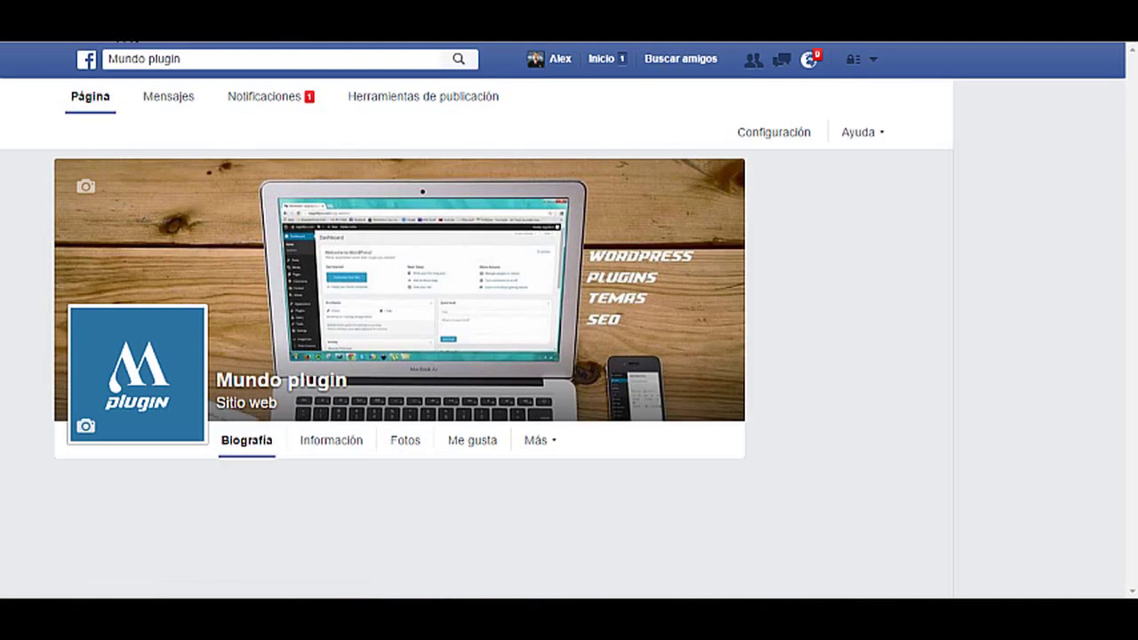
{"action": "right_click", "coordinate": [246, 48]}
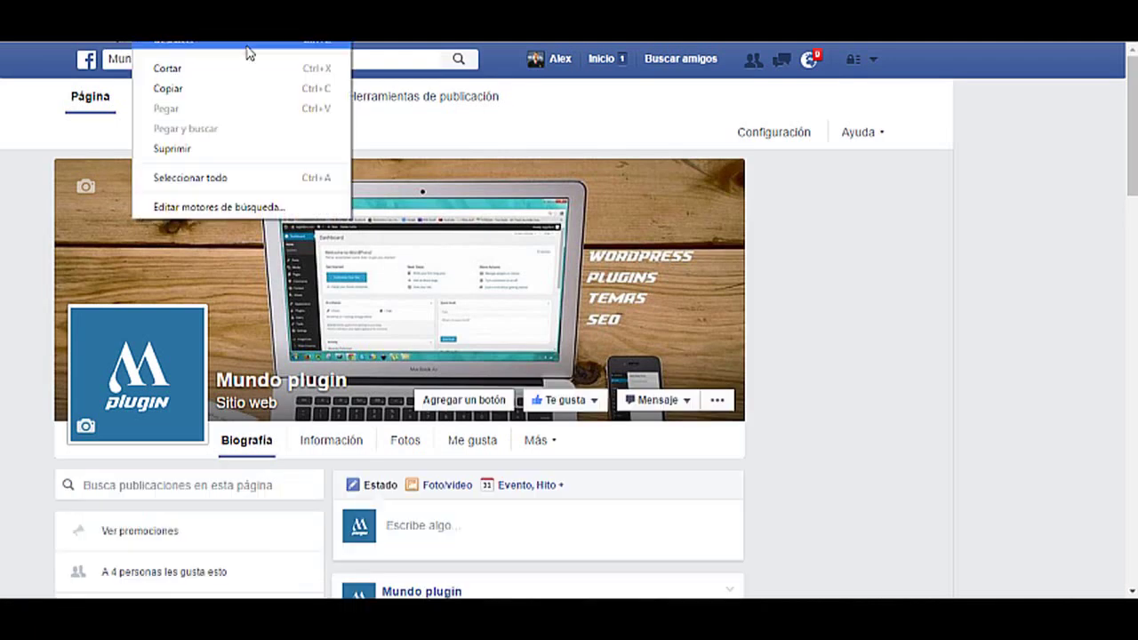
{"action": "left_click", "coordinate": [264, 87]}
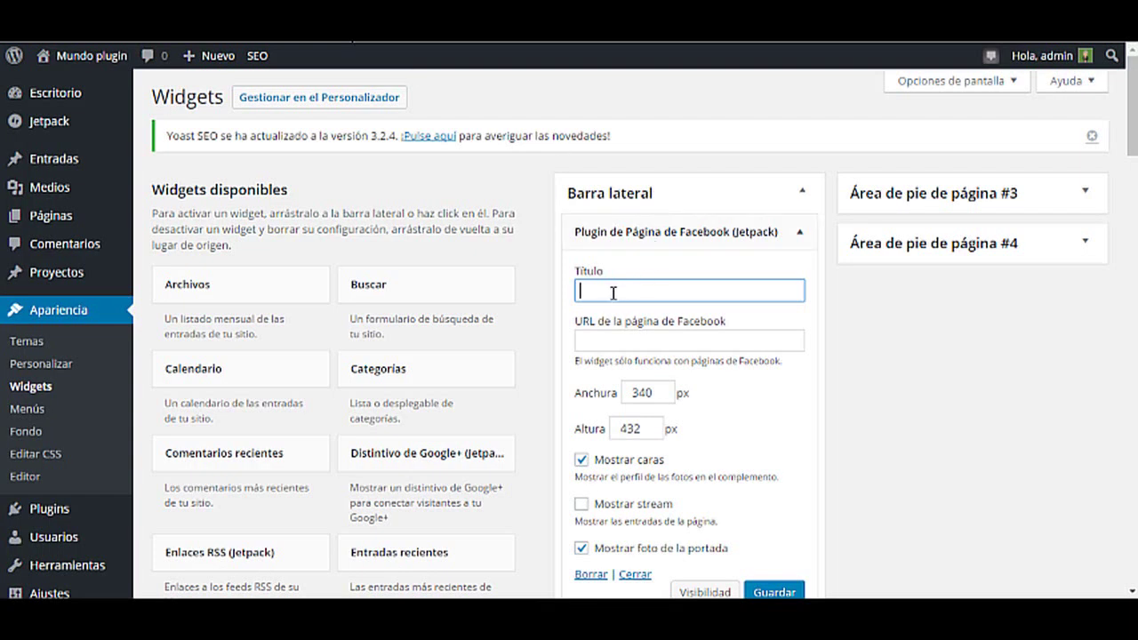
{"action": "left_click", "coordinate": [624, 339]}
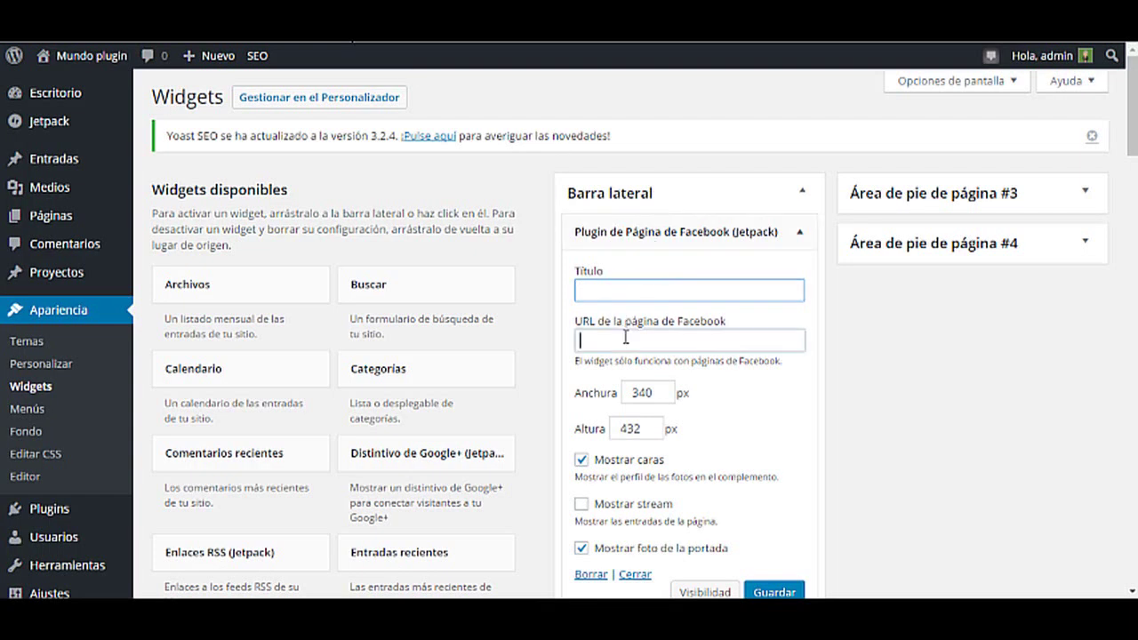
{"action": "right_click", "coordinate": [625, 339]}
{"action": "left_click", "coordinate": [666, 434]}
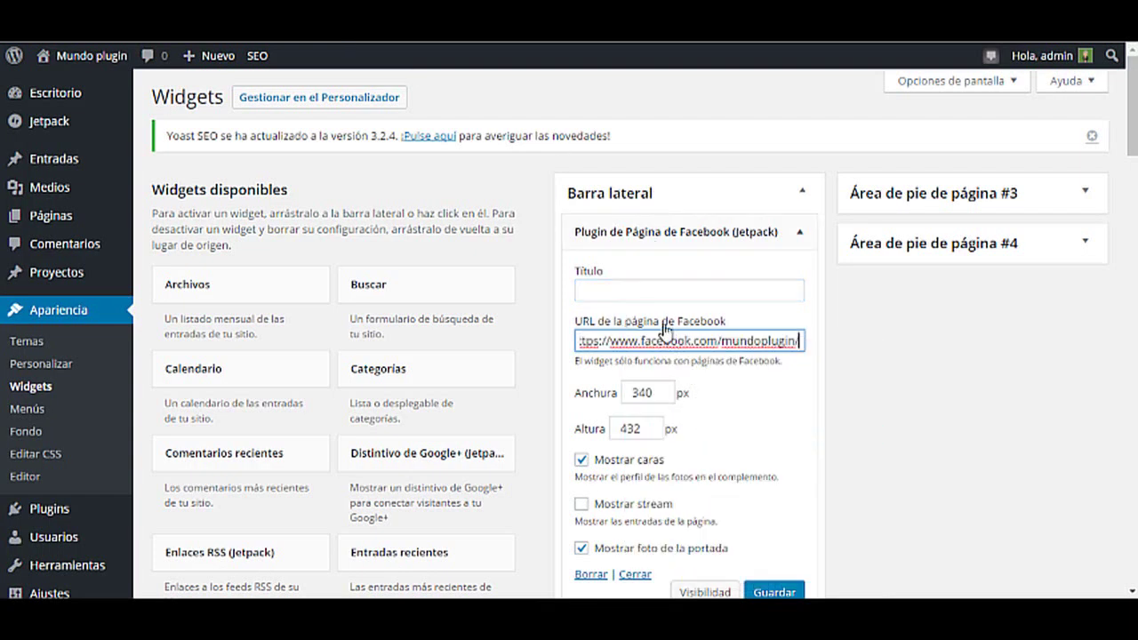
Title the Facebook page widget "Sigueme" and save its settings
{"action": "left_click", "coordinate": [655, 287]}
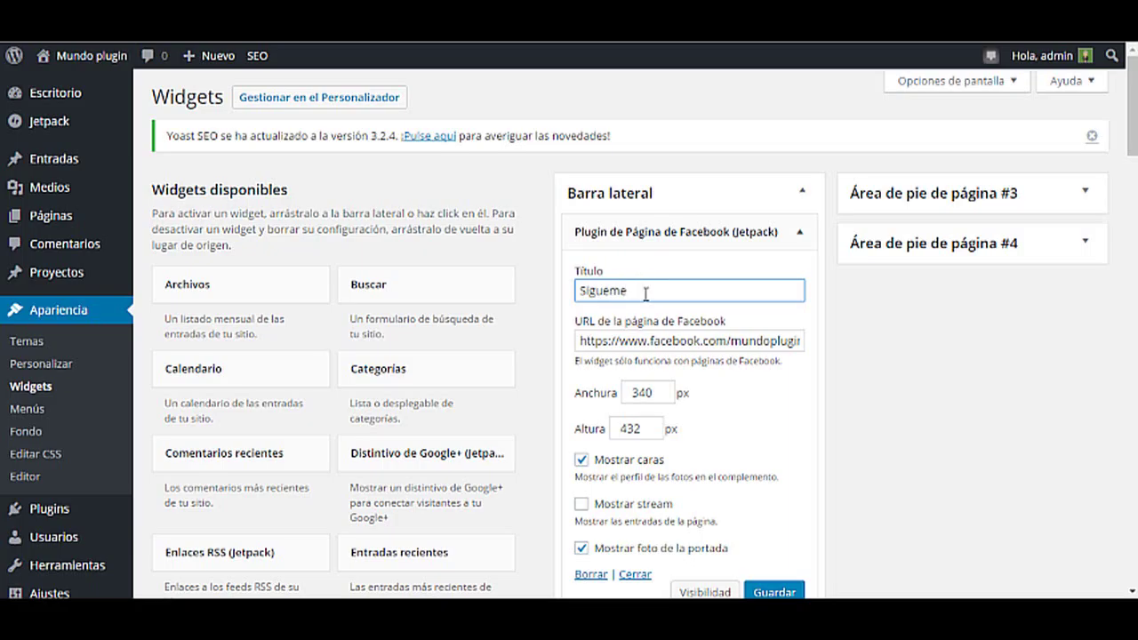
{"action": "scroll", "coordinate": [646, 294], "scroll_direction": "down", "scroll_amount": 1}
{"action": "key", "text": "Return"}
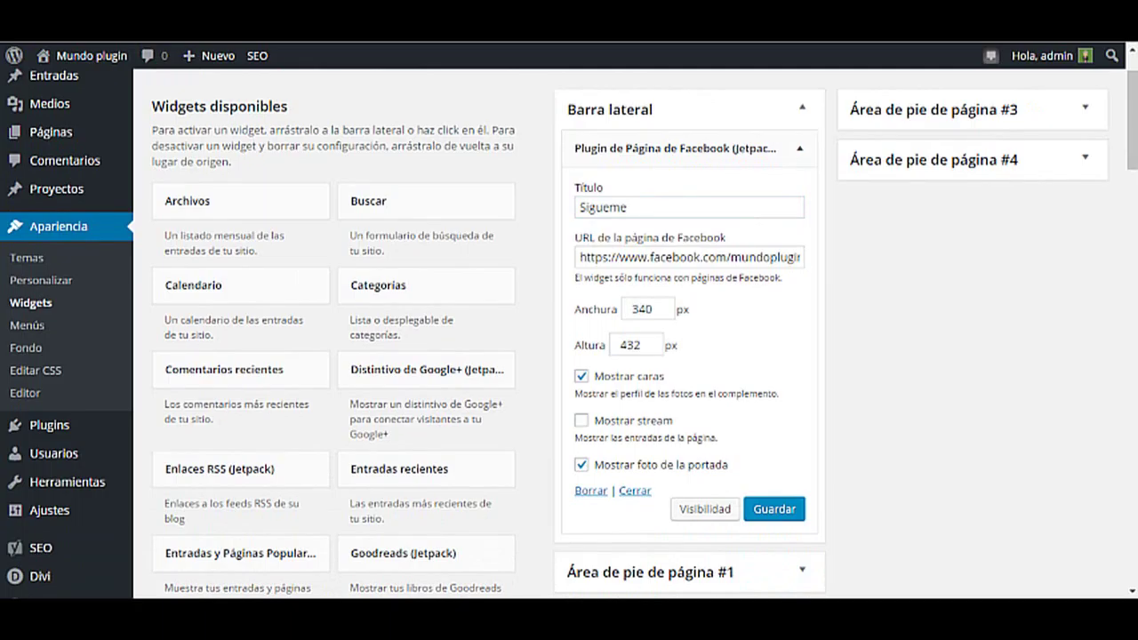
{"action": "left_click", "coordinate": [775, 508]}
{"action": "scroll", "coordinate": [664, 308], "scroll_direction": "up", "scroll_amount": 1}
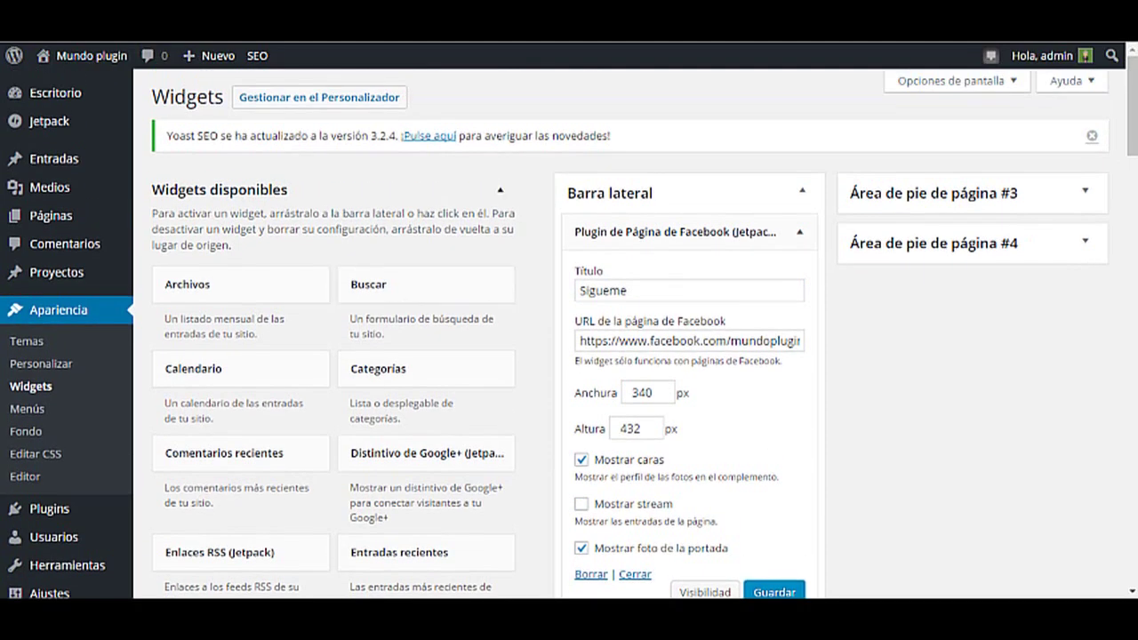
Open the public home page and check its content and footer for the Facebook widget
{"action": "left_click", "coordinate": [89, 55]}
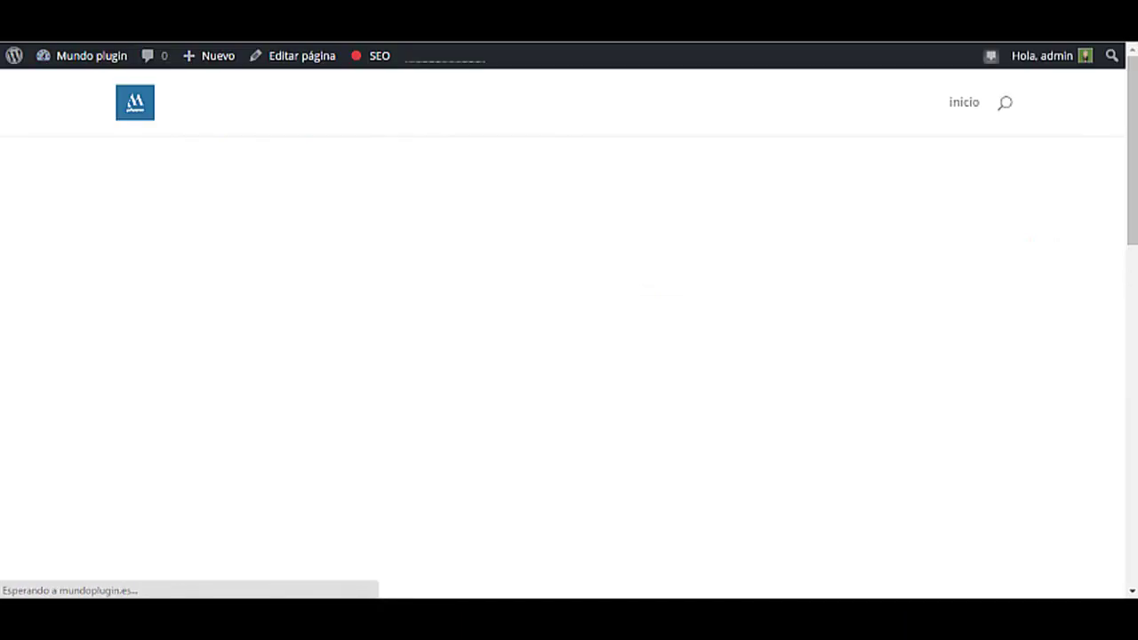
{"action": "scroll", "coordinate": [569, 356], "scroll_direction": "down", "scroll_amount": 5}
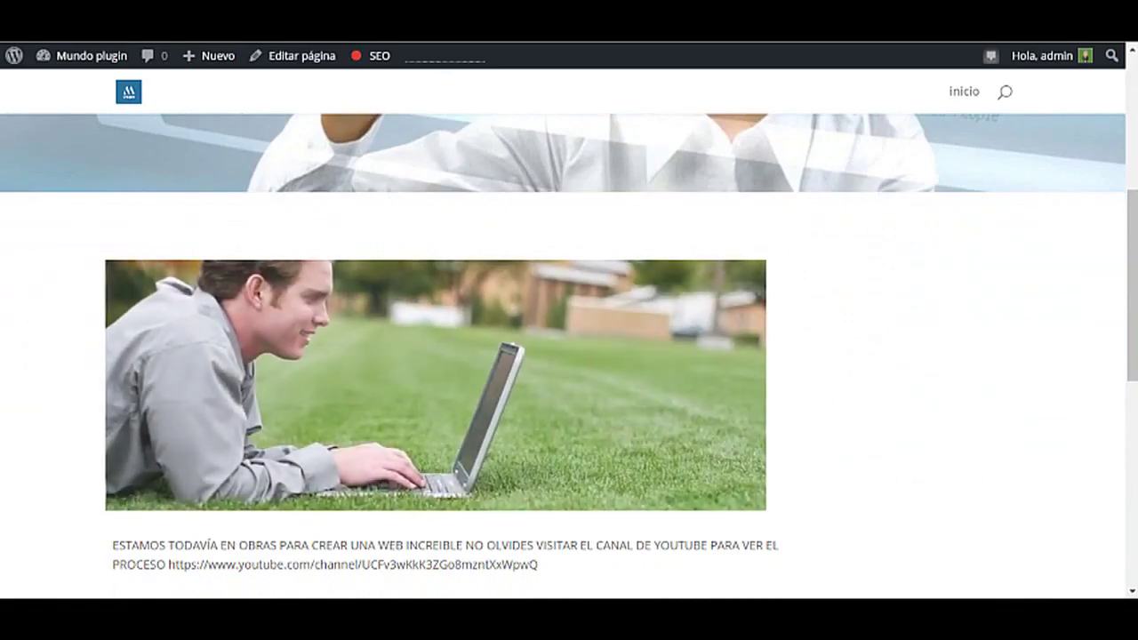
{"action": "scroll", "coordinate": [569, 356], "scroll_direction": "down", "scroll_amount": 3}
{"action": "scroll", "coordinate": [569, 356], "scroll_direction": "down", "scroll_amount": 2}
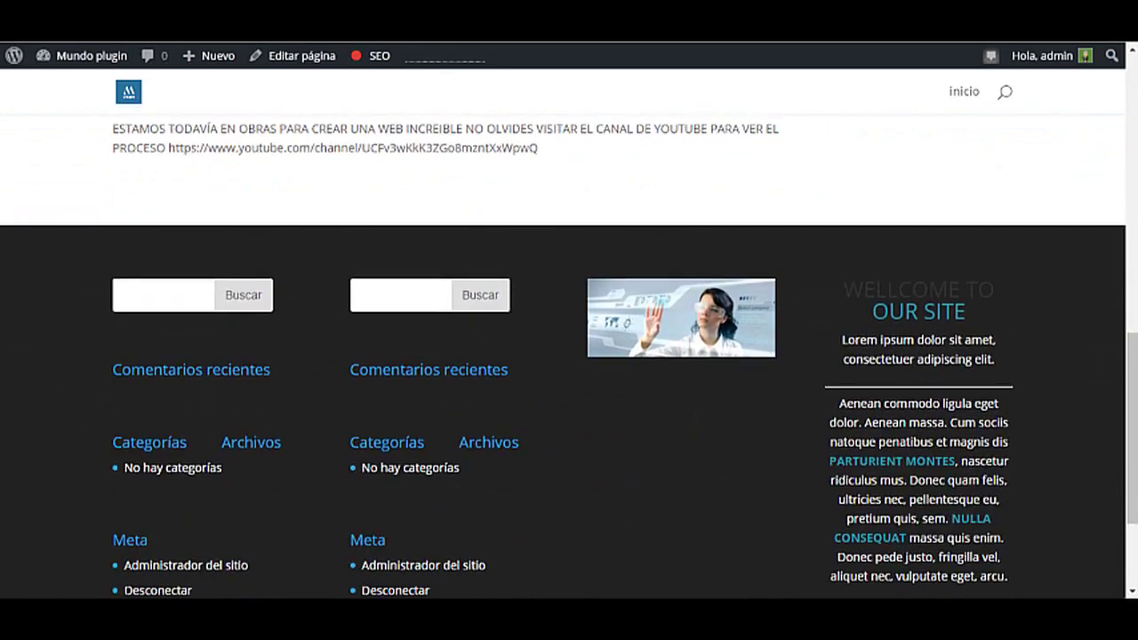
{"action": "scroll", "coordinate": [569, 356], "scroll_direction": "up", "scroll_amount": 4}
{"action": "scroll", "coordinate": [569, 356], "scroll_direction": "up", "scroll_amount": 2}
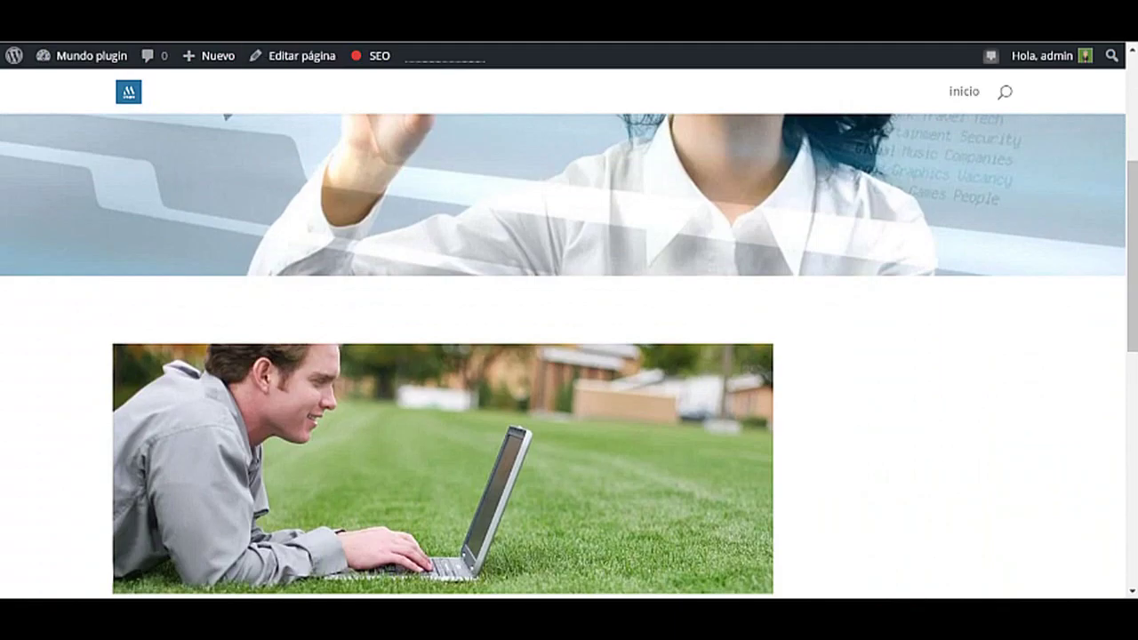
Return to the Widgets screen and move the Facebook page widget from Barra lateral to the top of Área de pie de página #1
{"action": "mouse_move", "coordinate": [89, 56]}
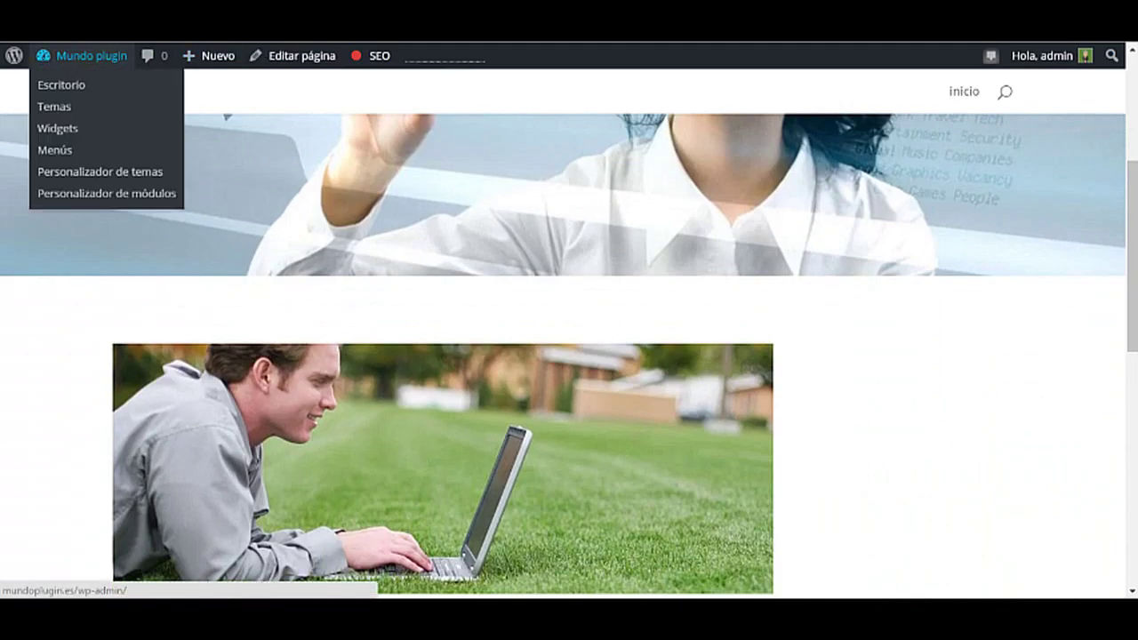
{"action": "left_click", "coordinate": [57, 128]}
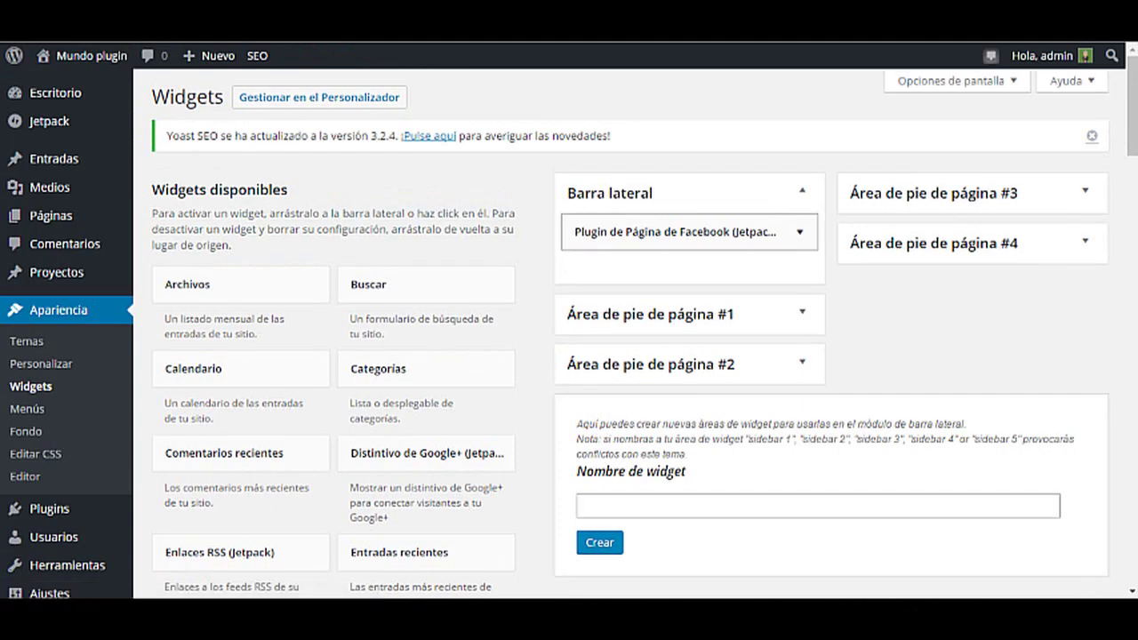
{"action": "left_click_drag", "start_coordinate": [622, 231], "coordinate": [640, 349]}
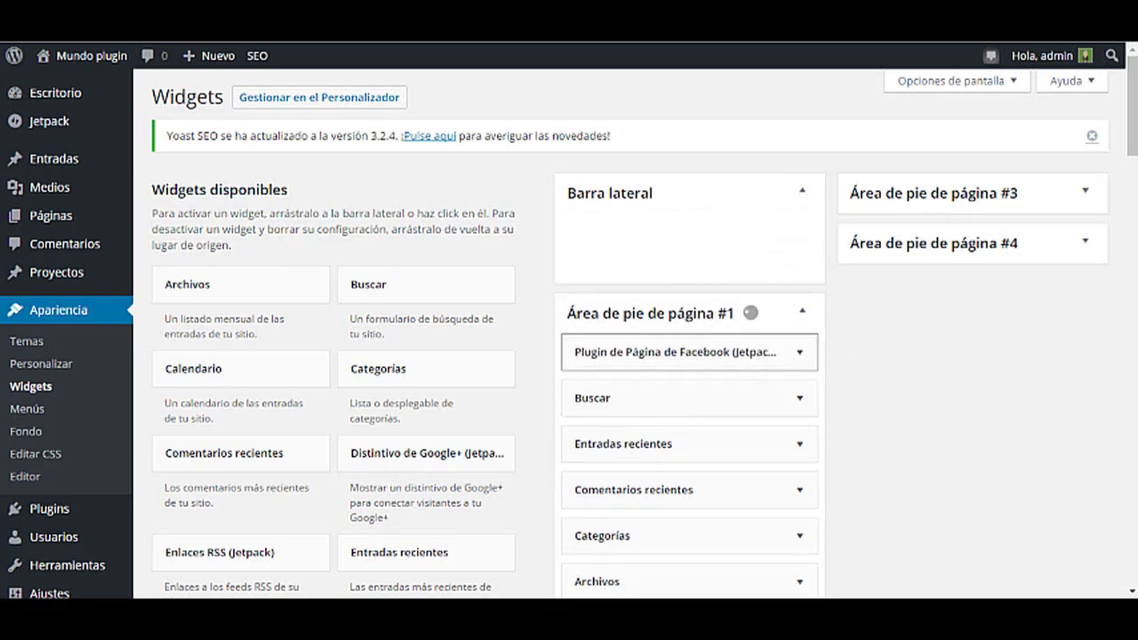
{"action": "scroll", "coordinate": [569, 355], "scroll_direction": "down", "scroll_amount": 5}
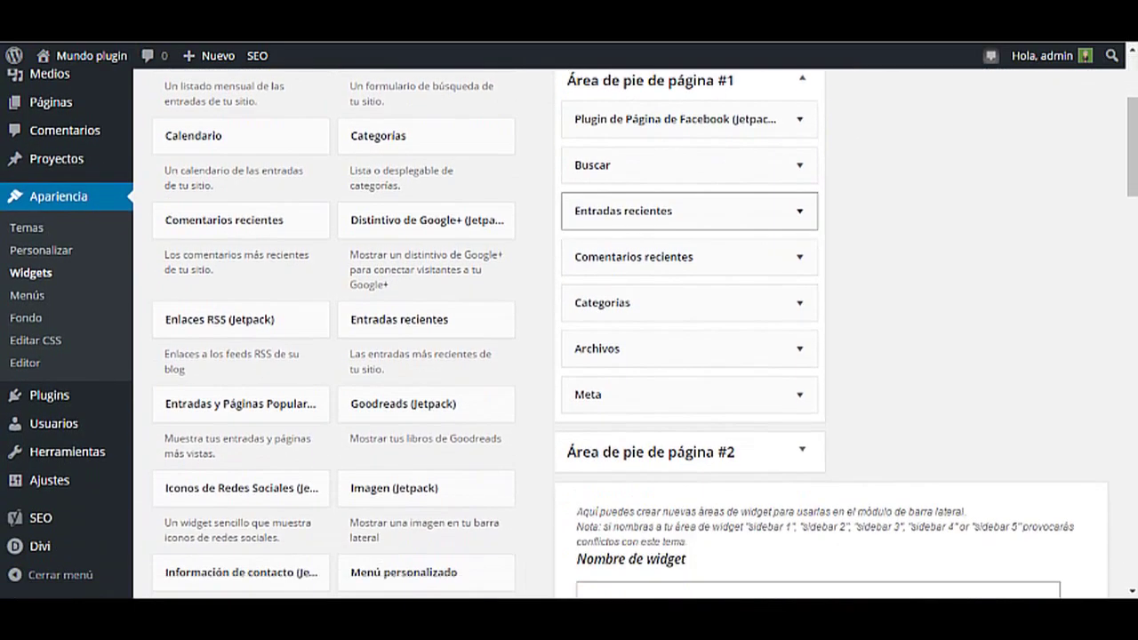
{"action": "scroll", "coordinate": [569, 356], "scroll_direction": "up", "scroll_amount": 3}
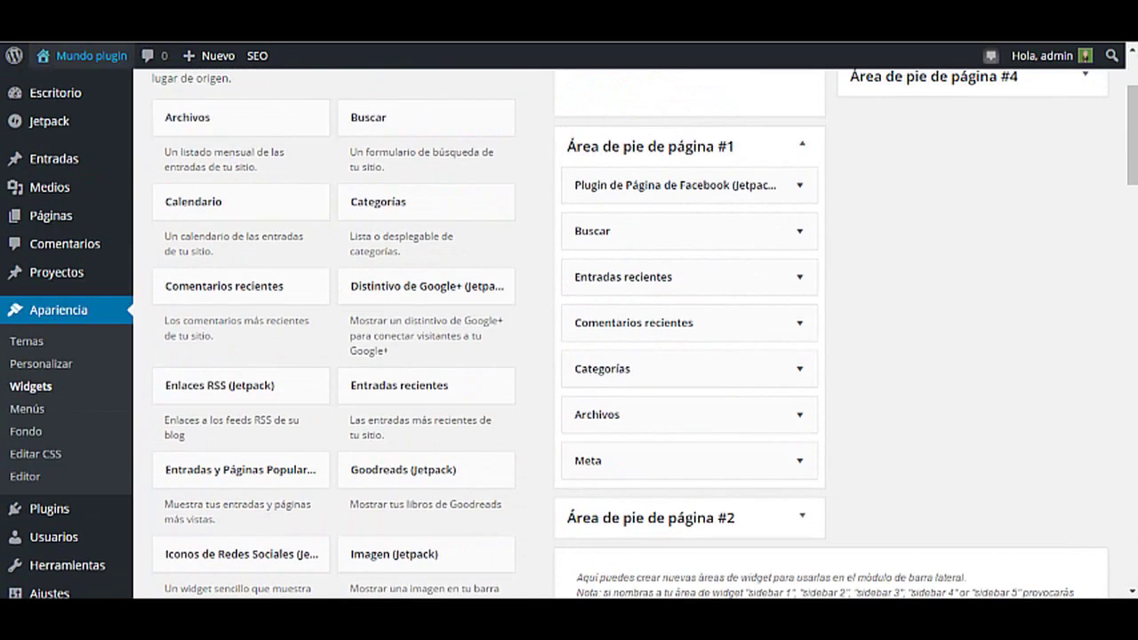
Open the public home page and examine how the Facebook page widget looks in the footer
{"action": "left_click", "coordinate": [89, 55]}
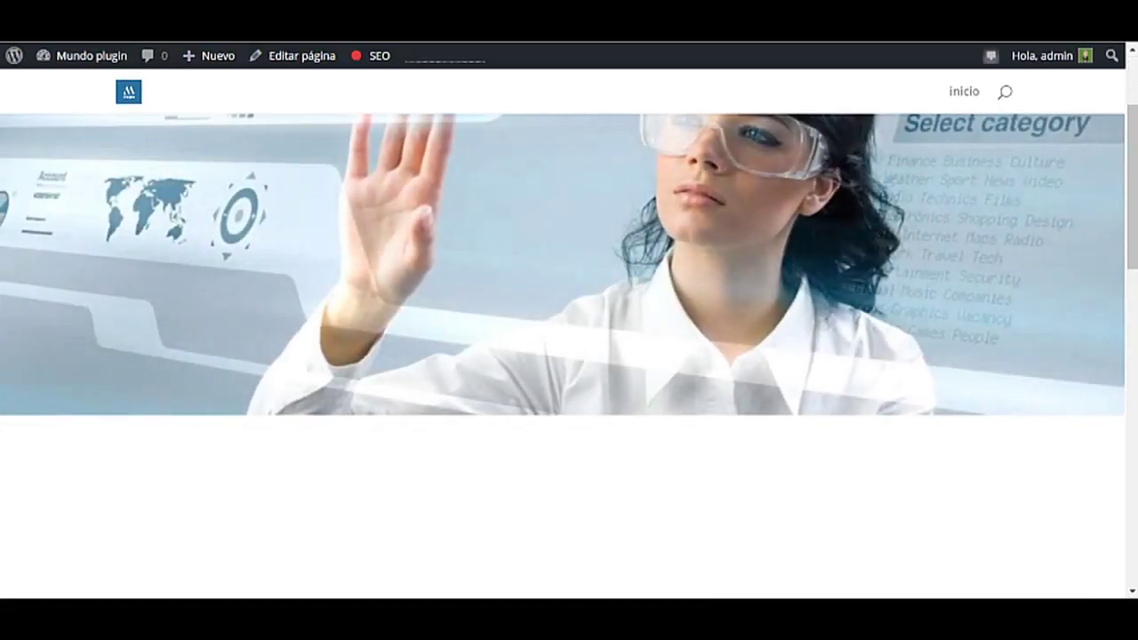
{"action": "scroll", "coordinate": [569, 355], "scroll_direction": "down", "scroll_amount": 10}
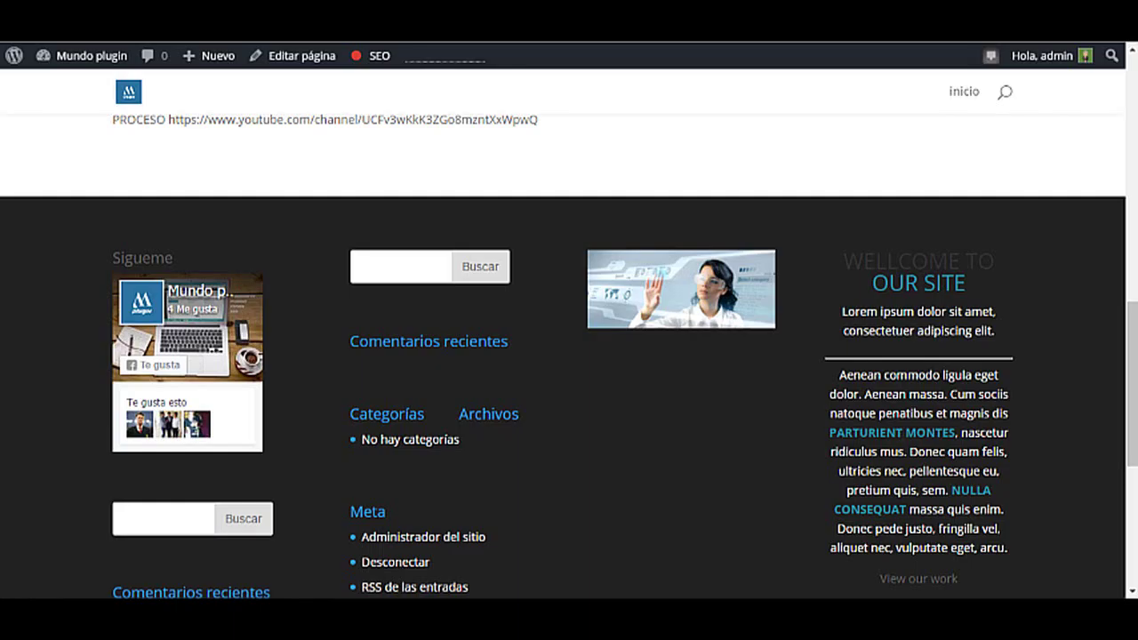
{"action": "scroll", "coordinate": [569, 355], "scroll_direction": "up", "scroll_amount": 10}
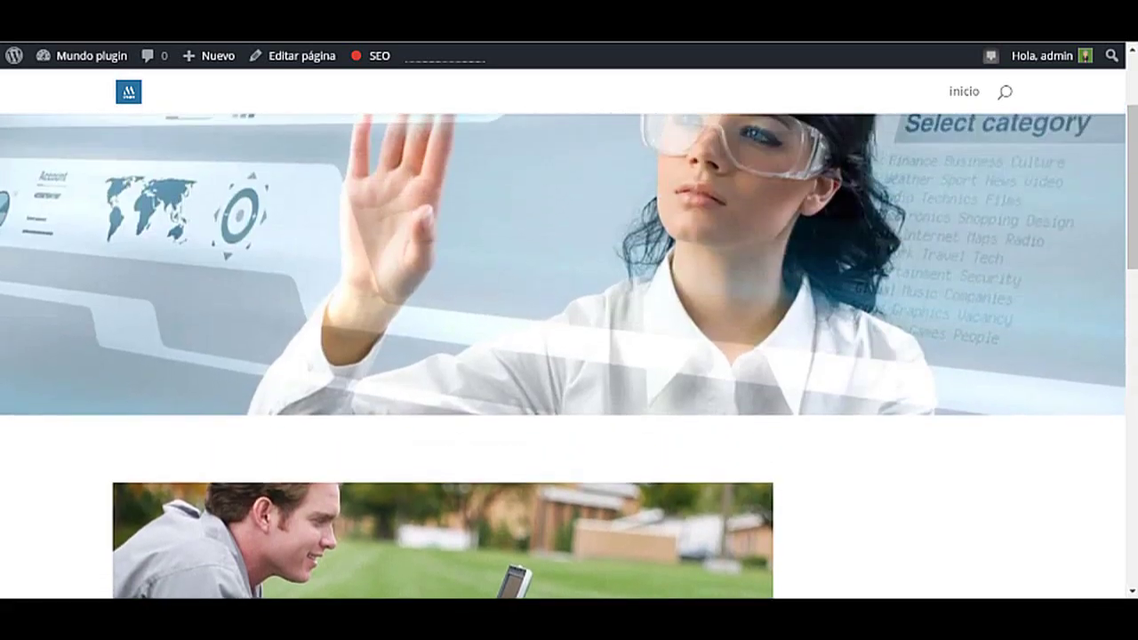
{"action": "scroll", "coordinate": [569, 356], "scroll_direction": "down", "scroll_amount": 2}
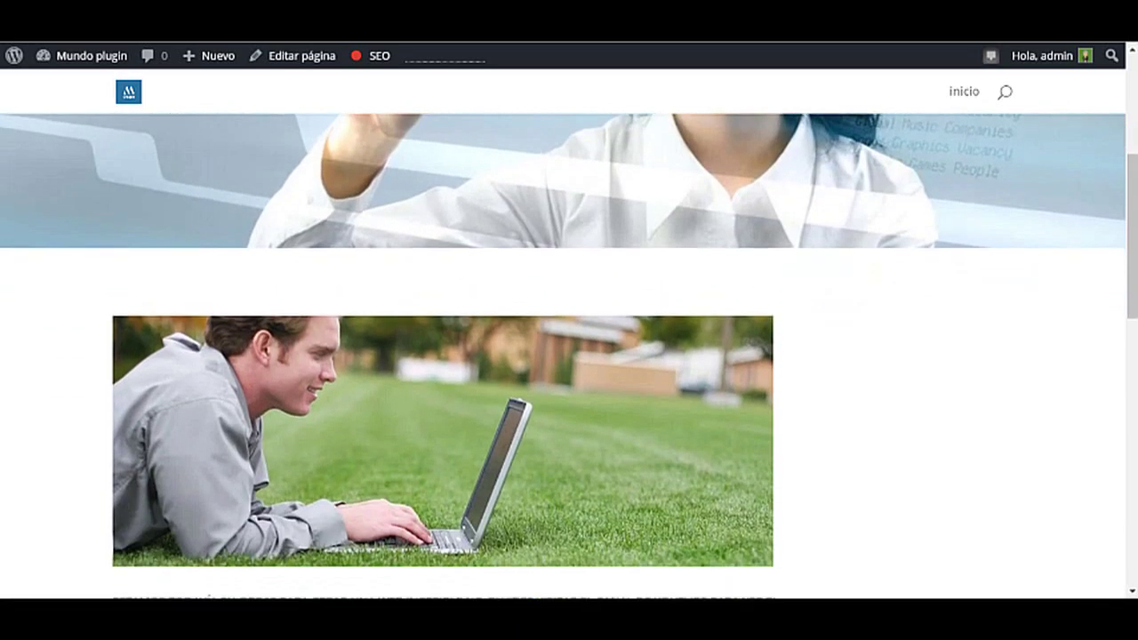
{"action": "scroll", "coordinate": [569, 355], "scroll_direction": "down", "scroll_amount": 1}
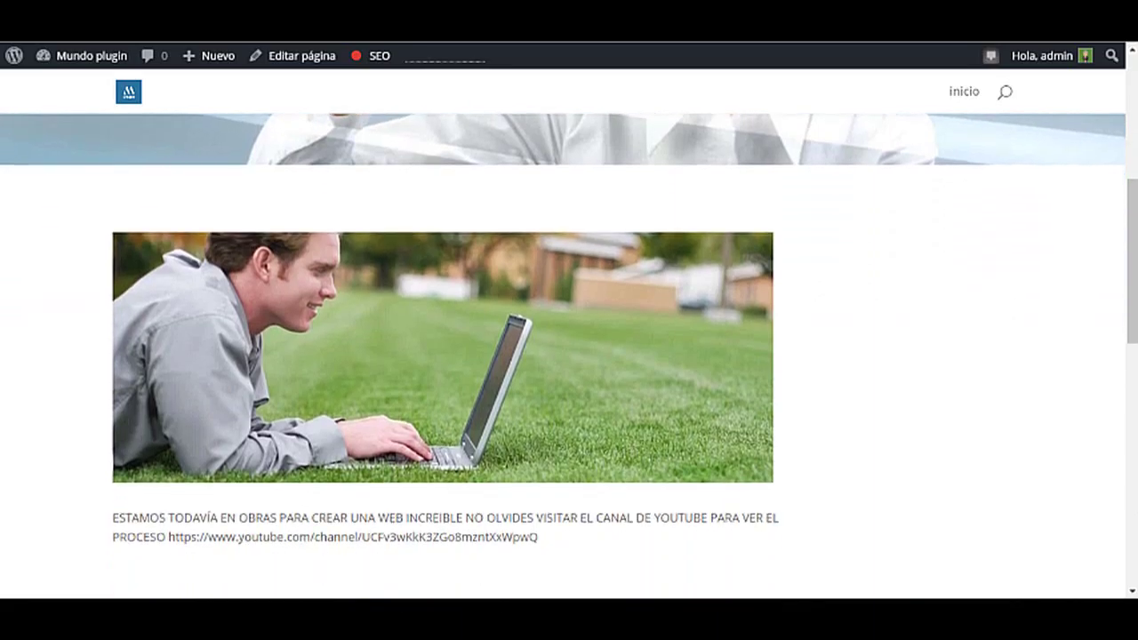
{"action": "scroll", "coordinate": [569, 356], "scroll_direction": "down", "scroll_amount": 4}
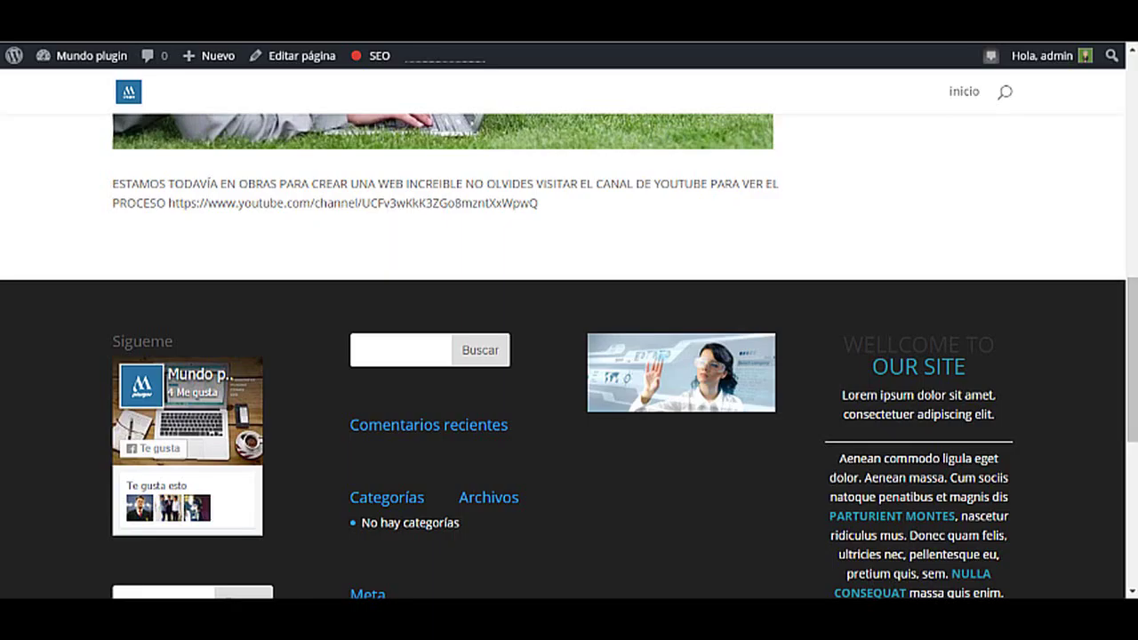
{"action": "scroll", "coordinate": [569, 356], "scroll_direction": "down", "scroll_amount": 1}
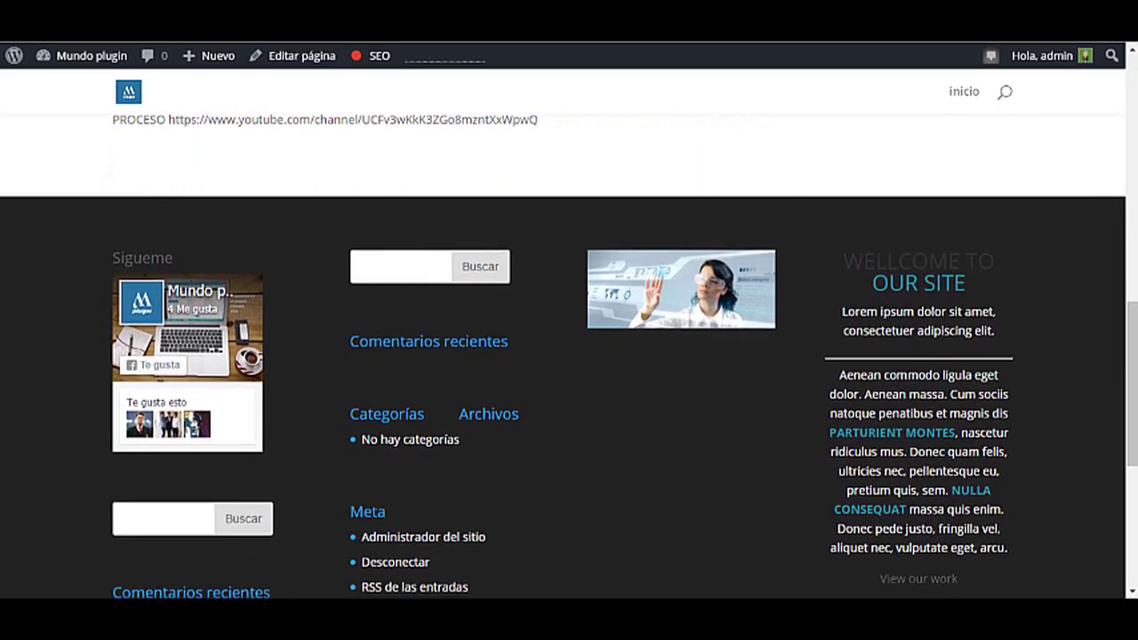